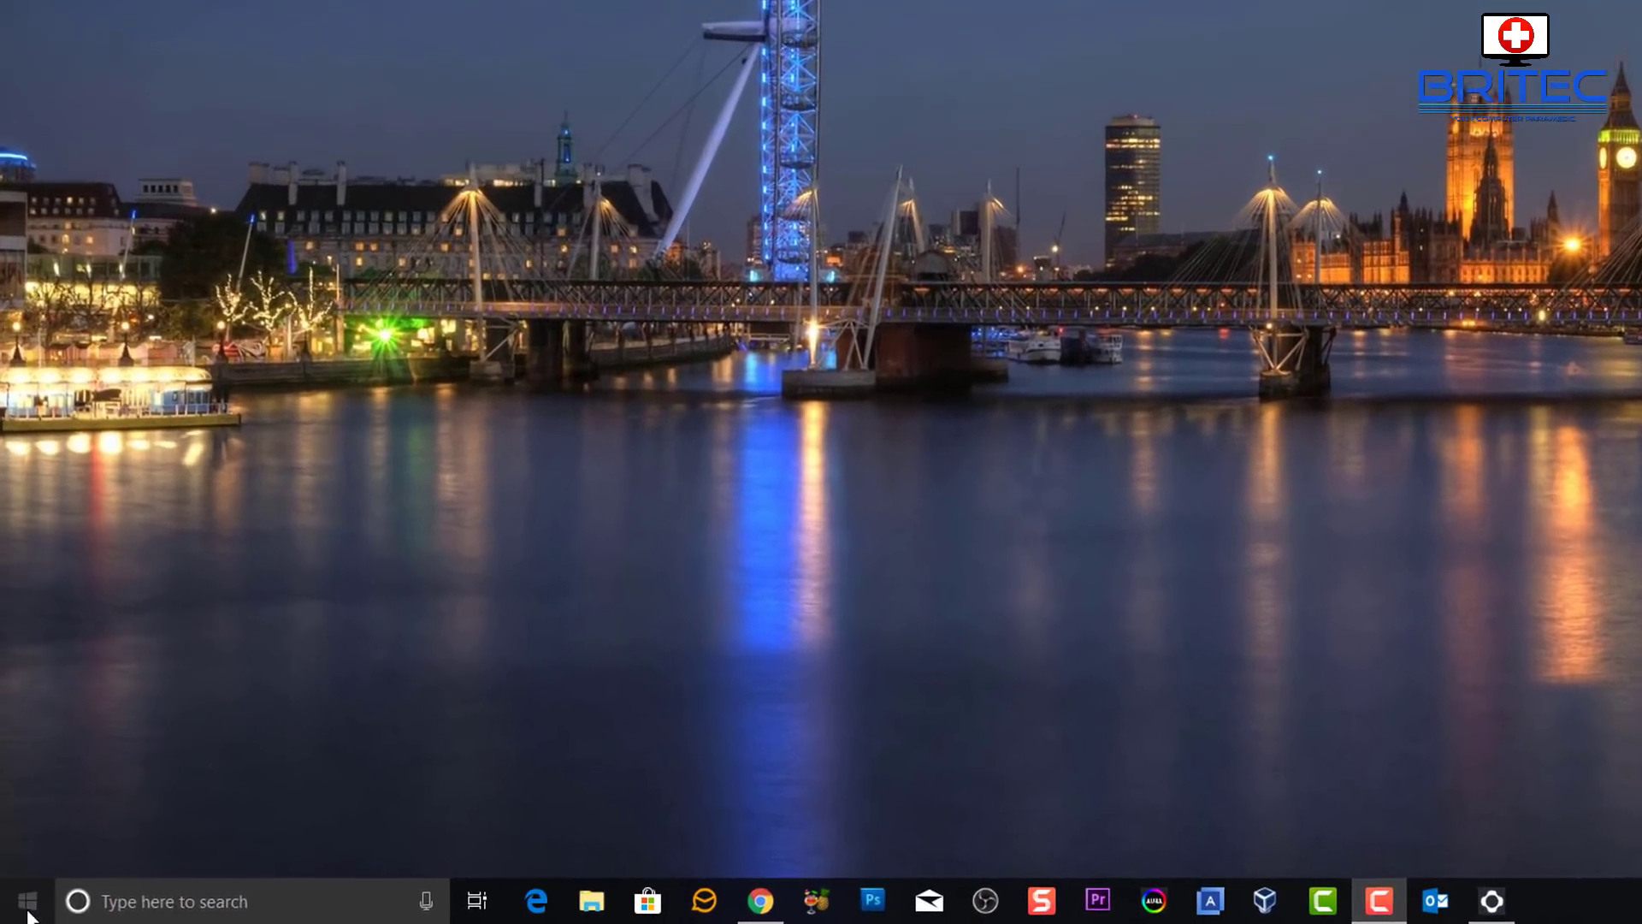
Go from the Start menu through Settings and Network & Internet to the VPN page.
click(21, 907)
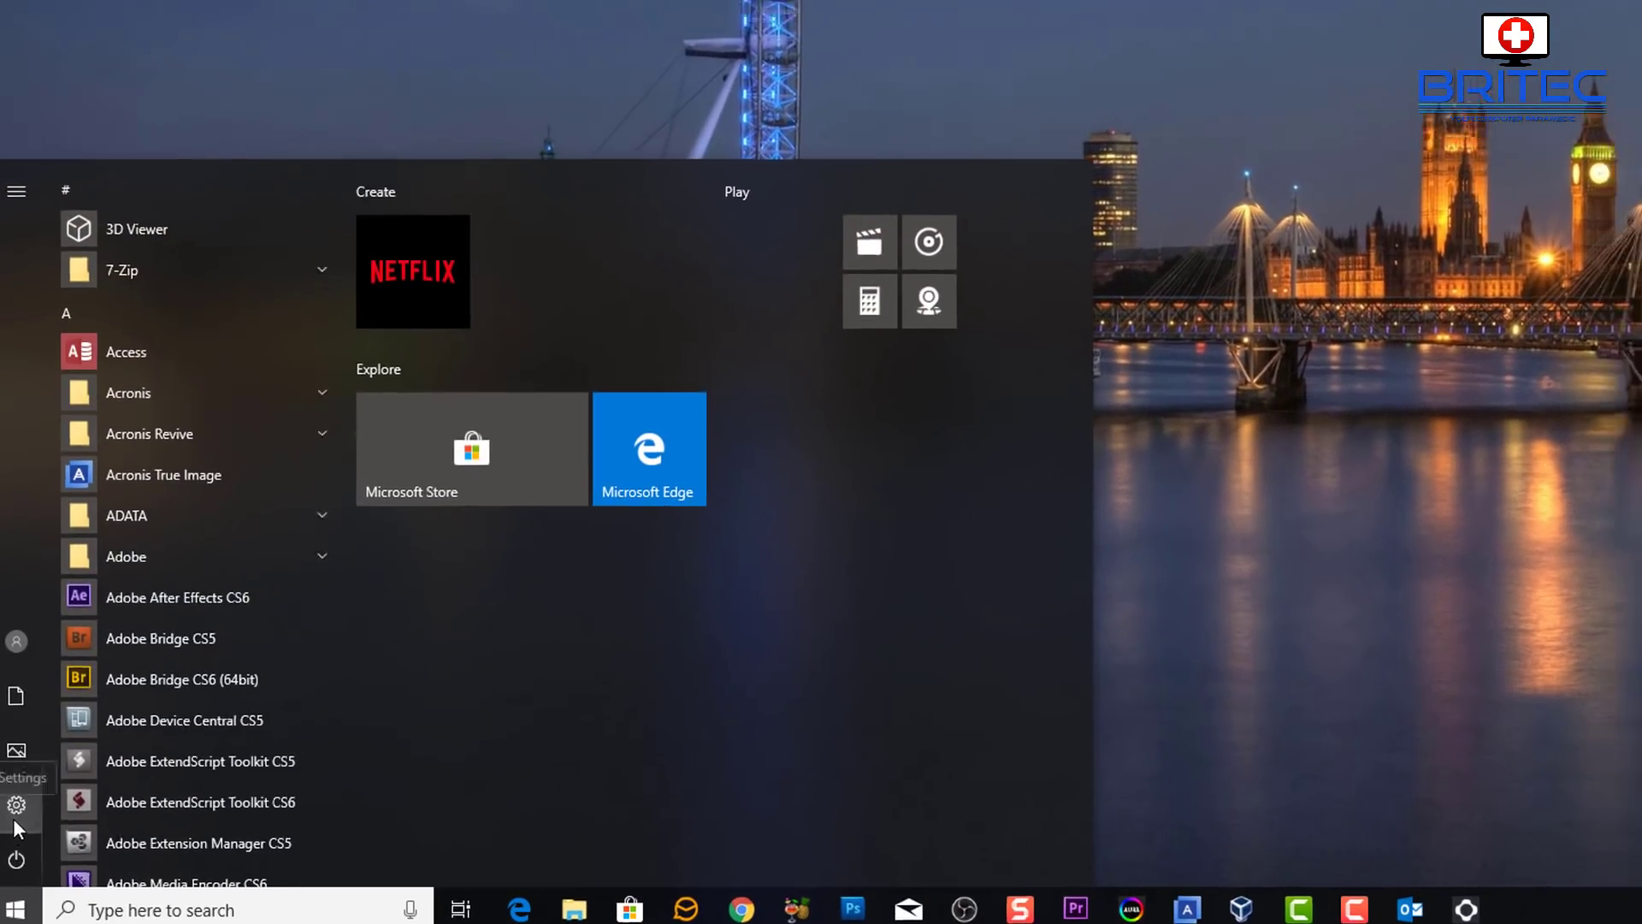
click(27, 803)
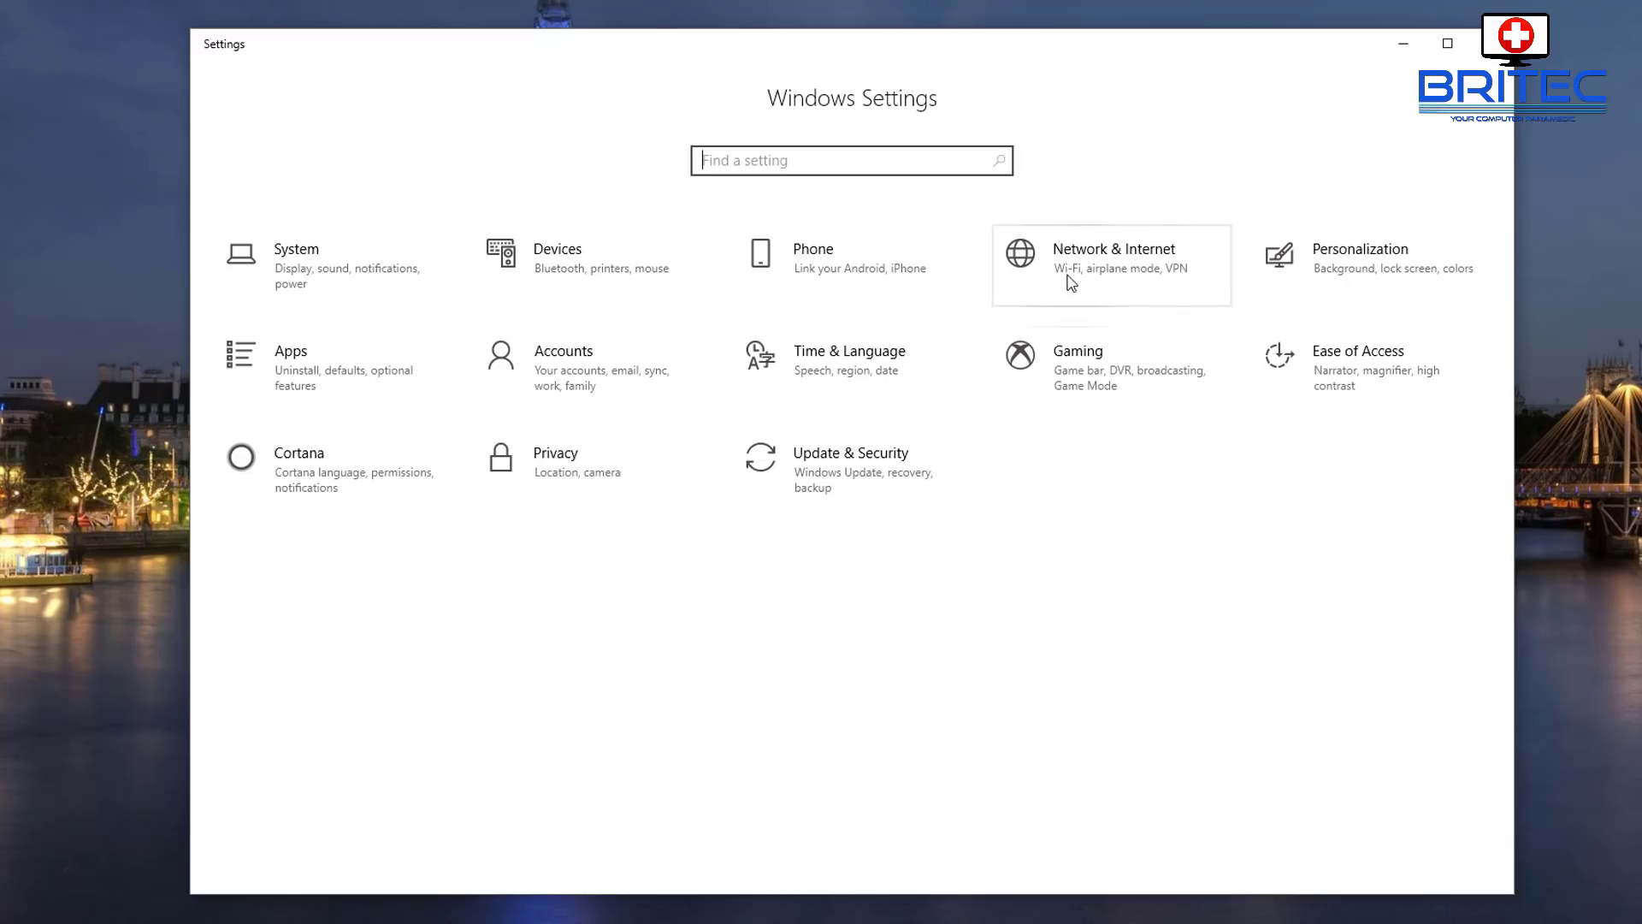
click(1176, 272)
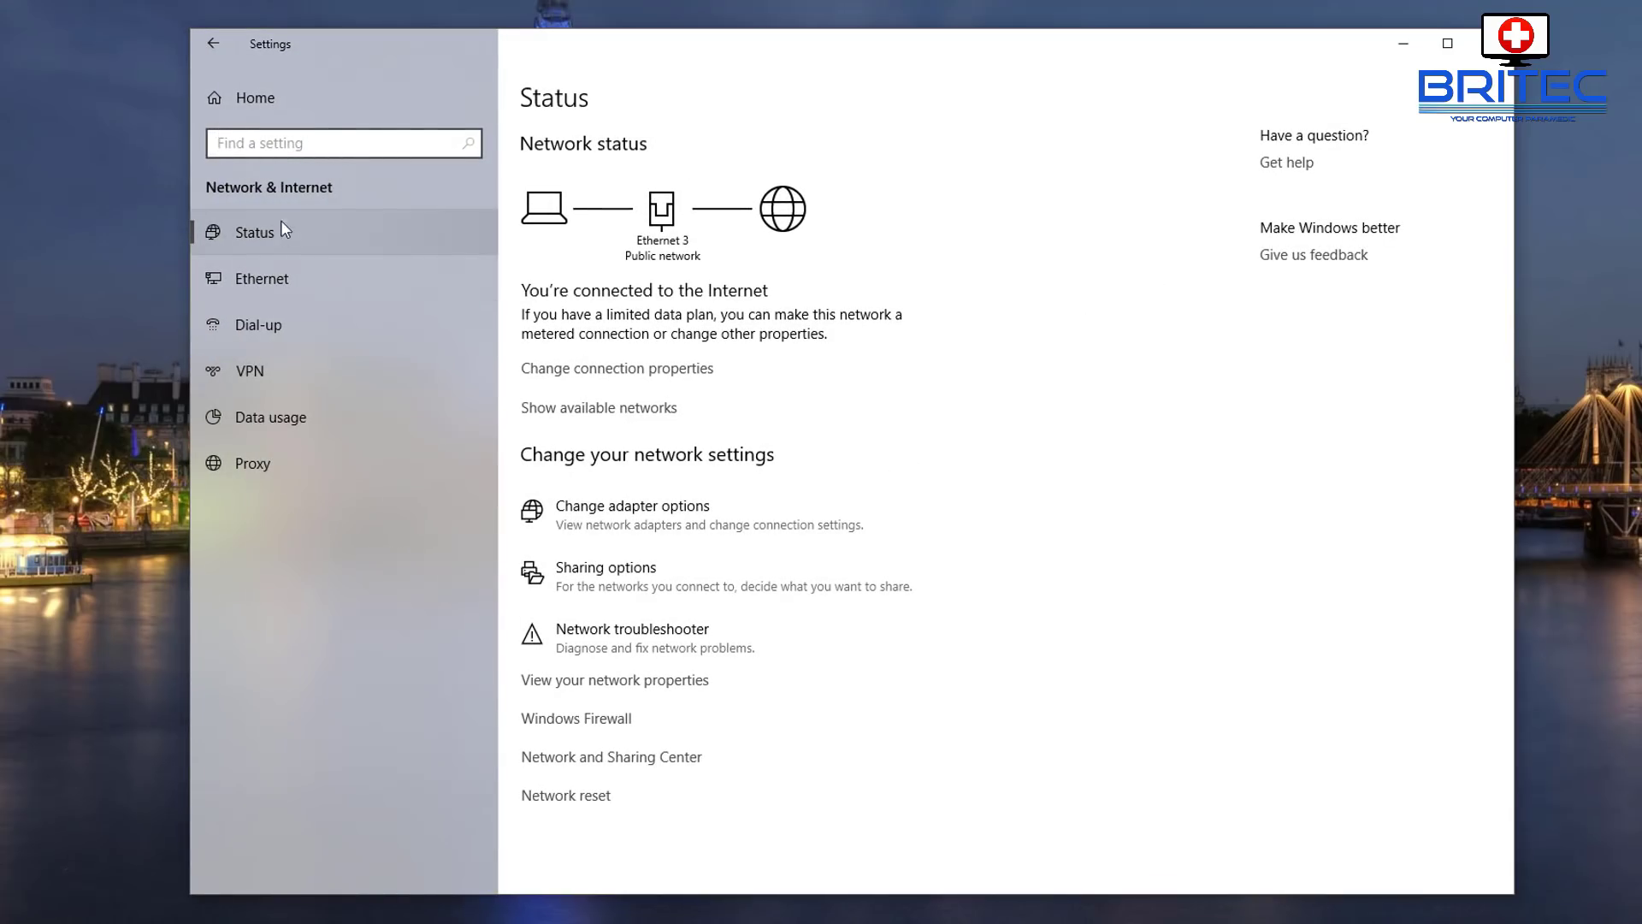
click(250, 373)
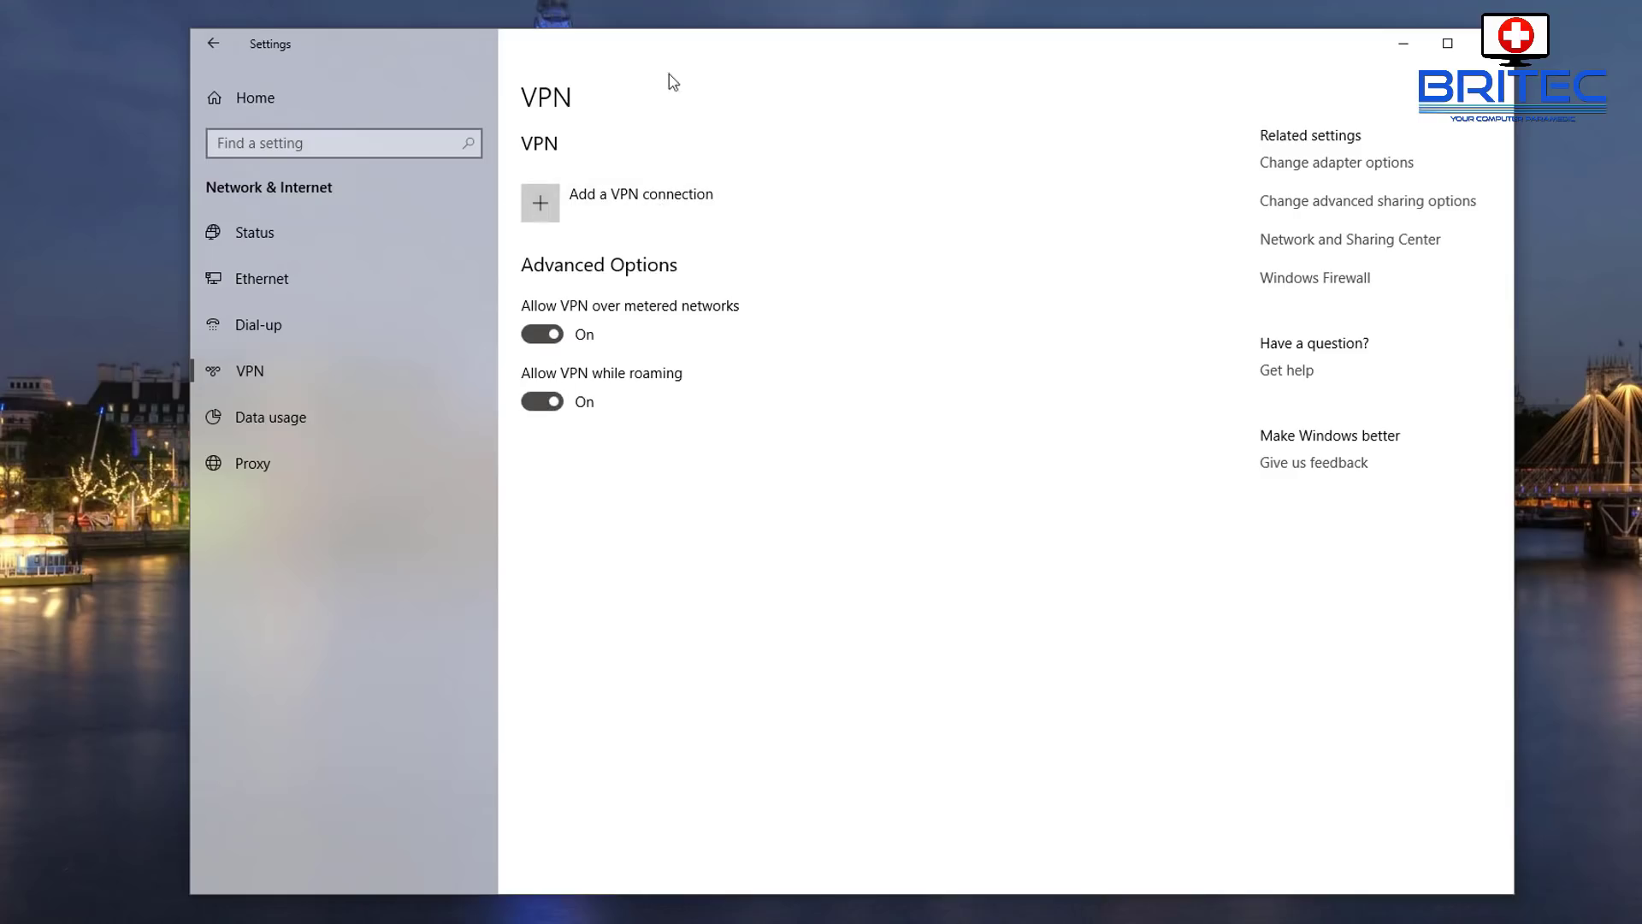
Add a new VPN connection with the Windows (built-in) provider and name it VPNBOOK.
click(547, 212)
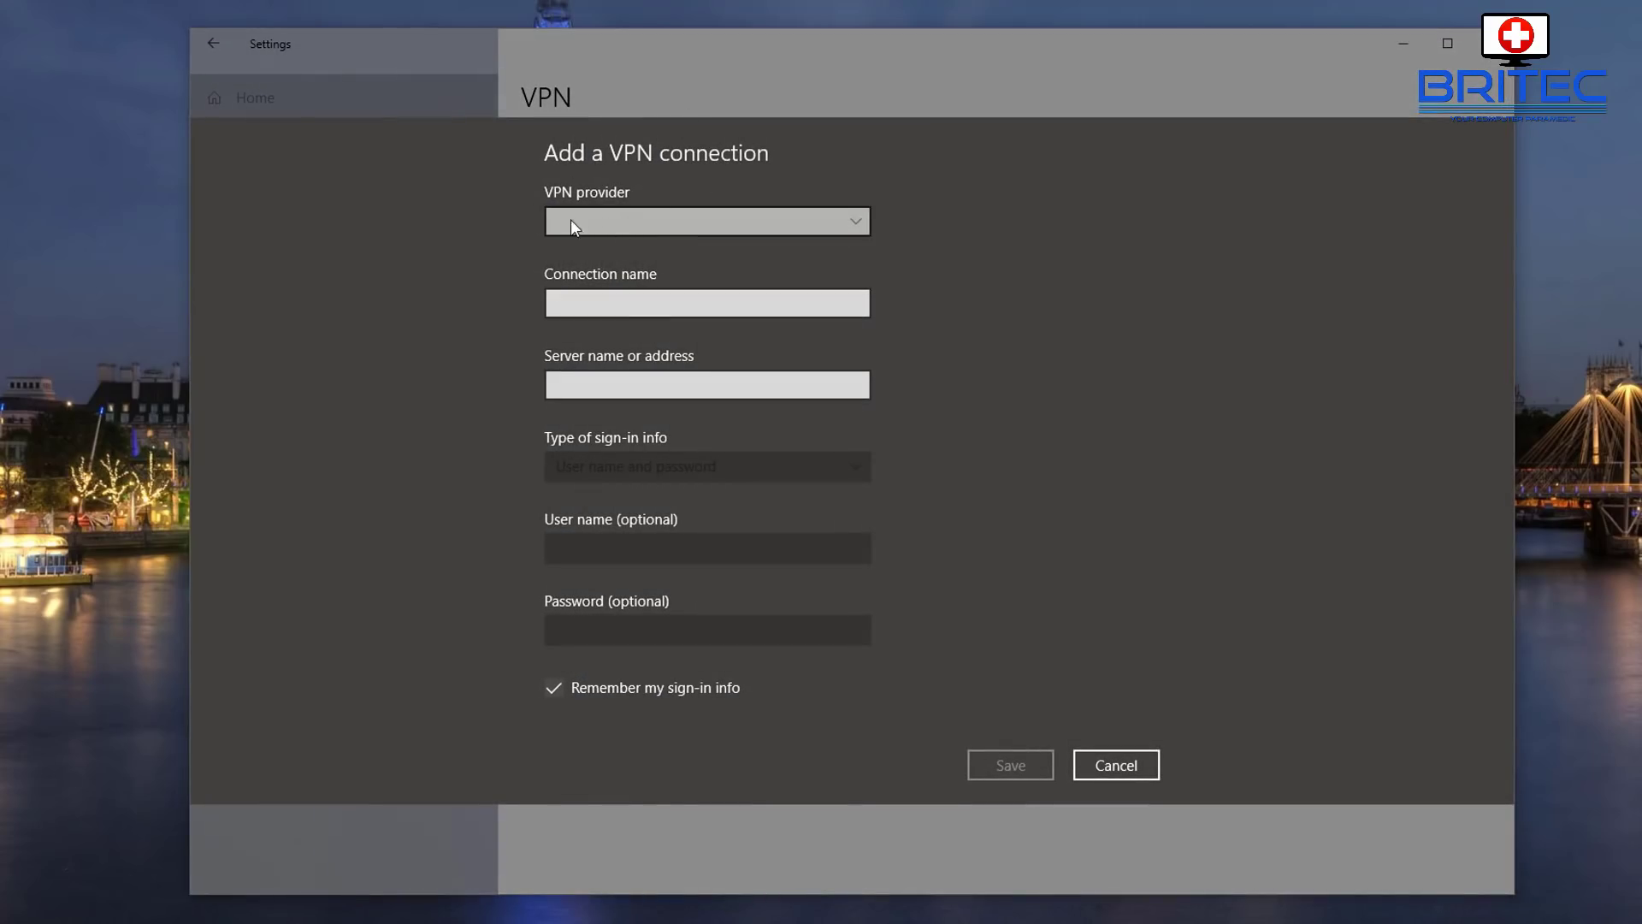
click(864, 224)
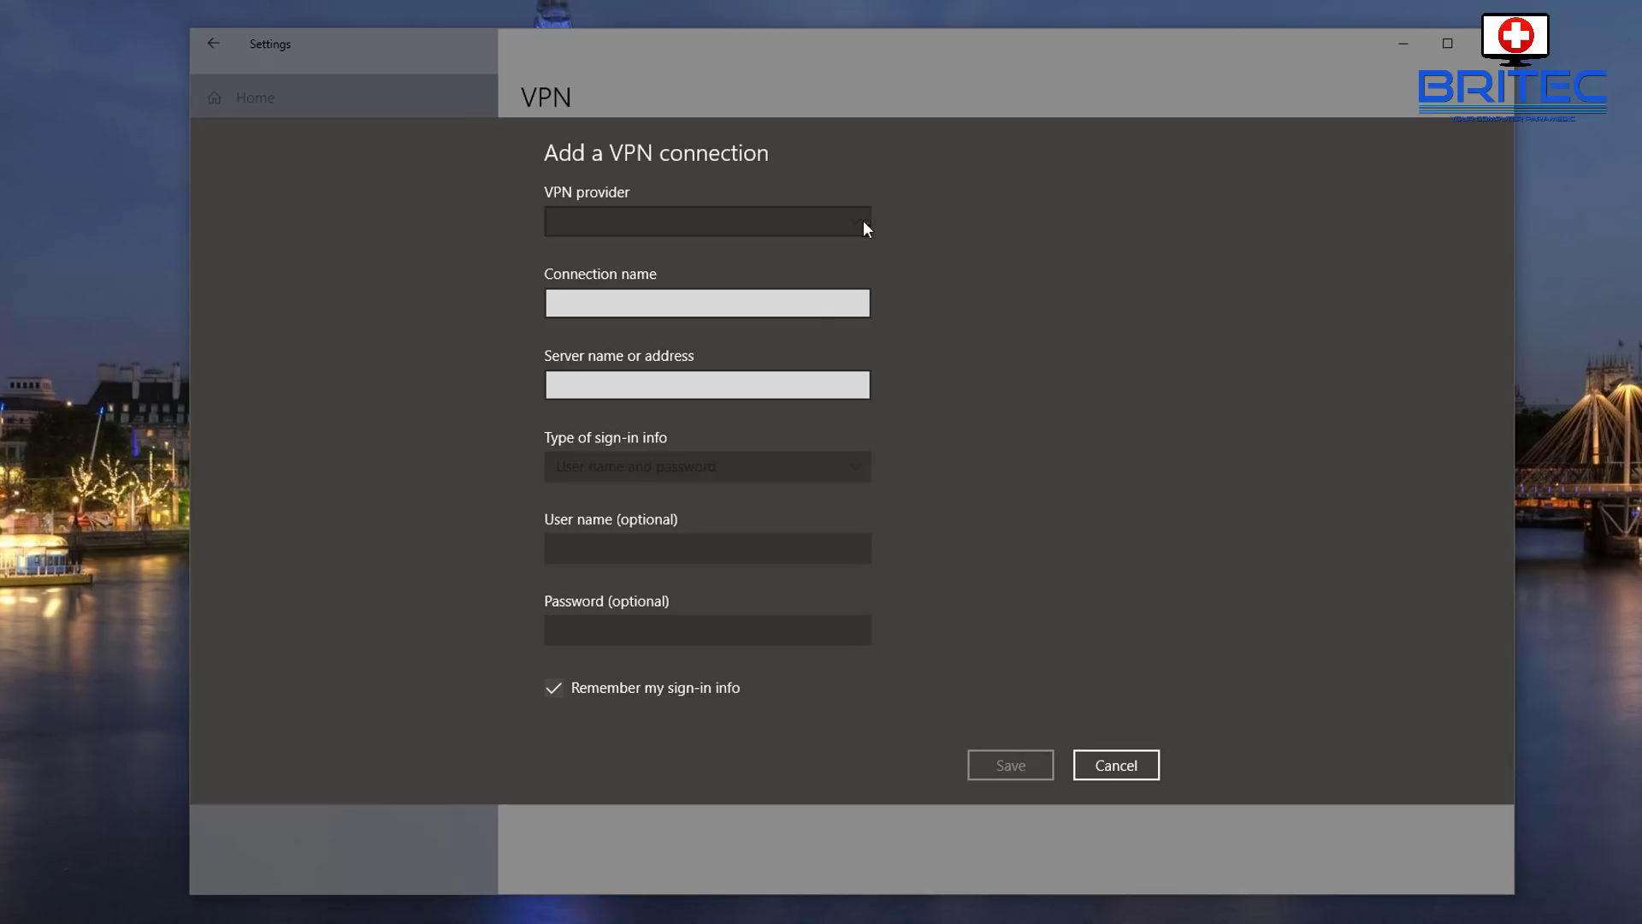
click(609, 226)
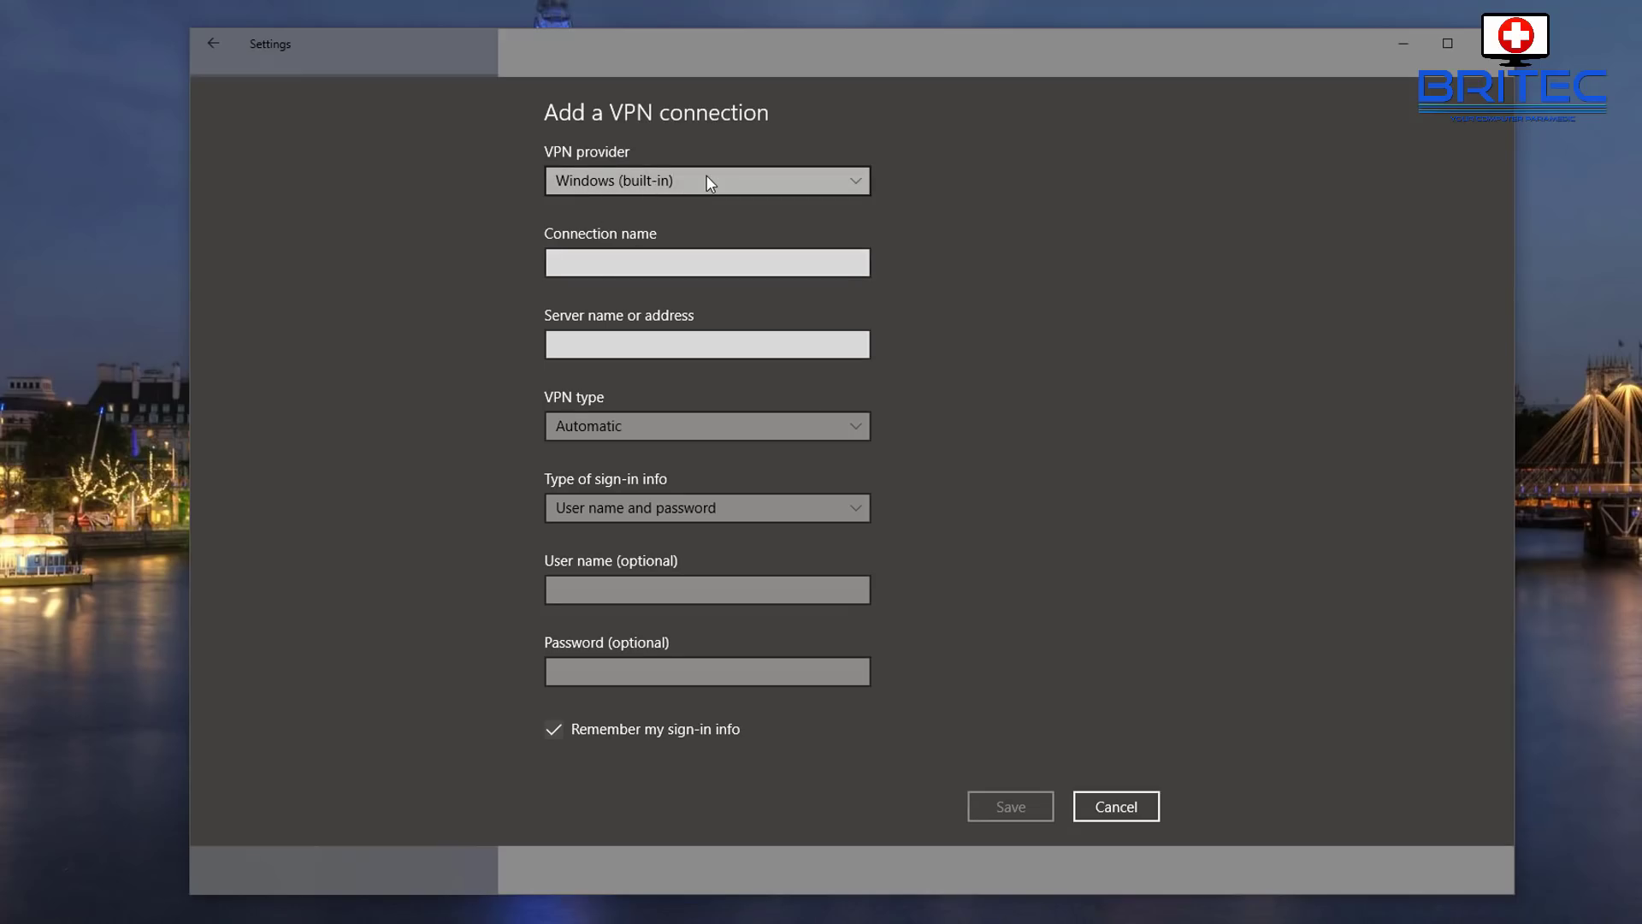
click(578, 273)
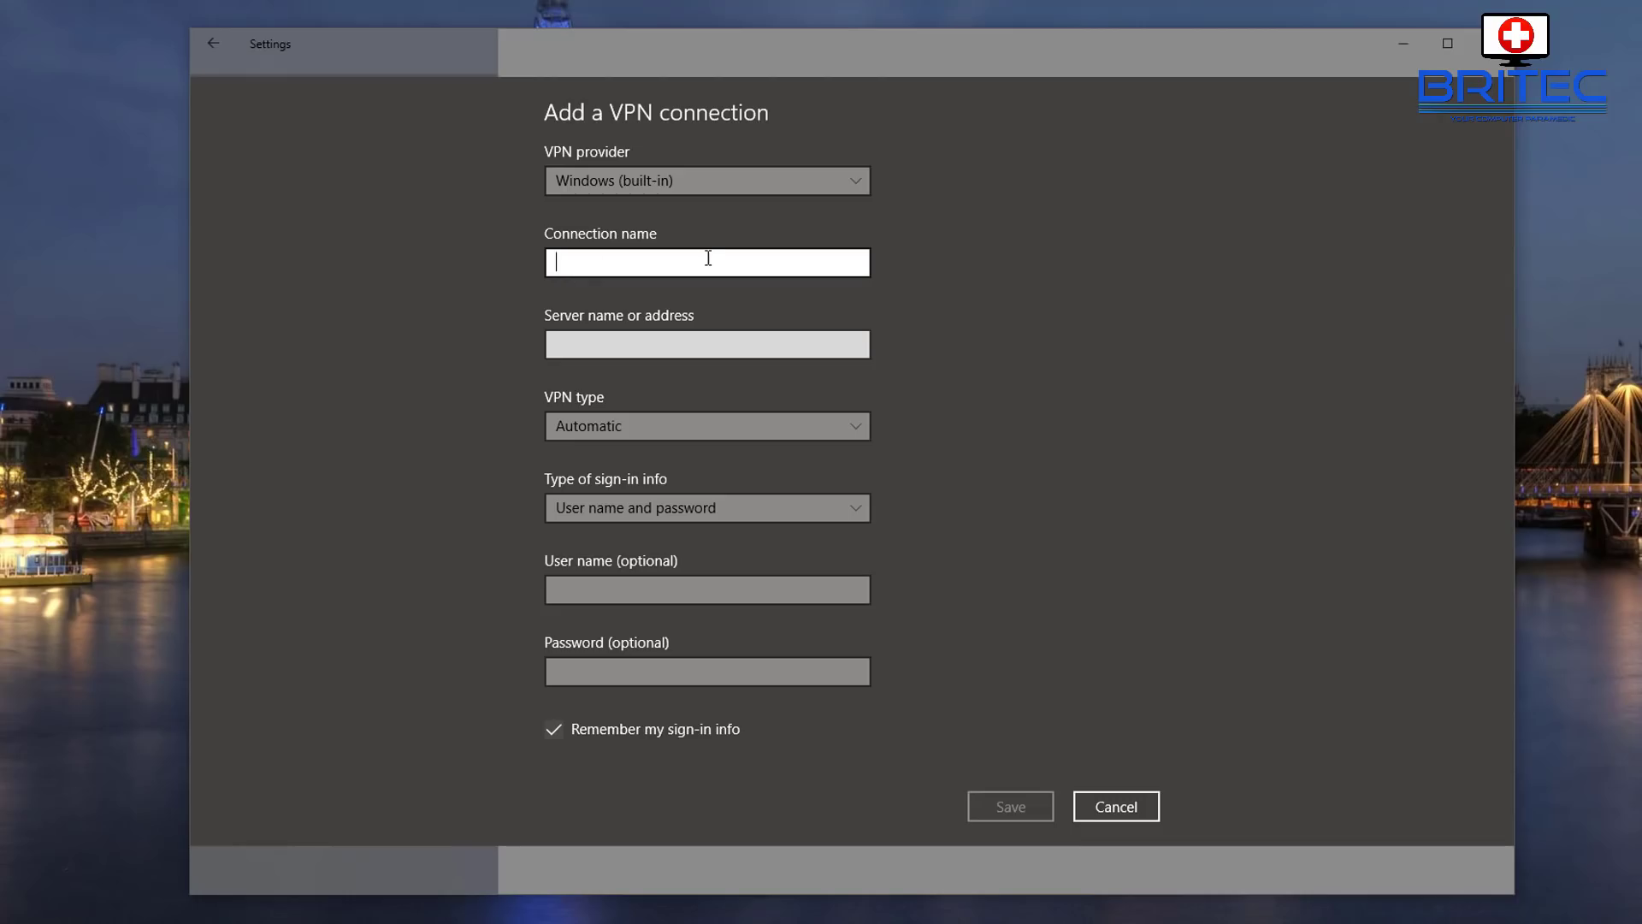
text(VPNBOOK)
Reload VPNBook's free accounts page and copy the server address fr1.vpnbook.com.
click(585, 339)
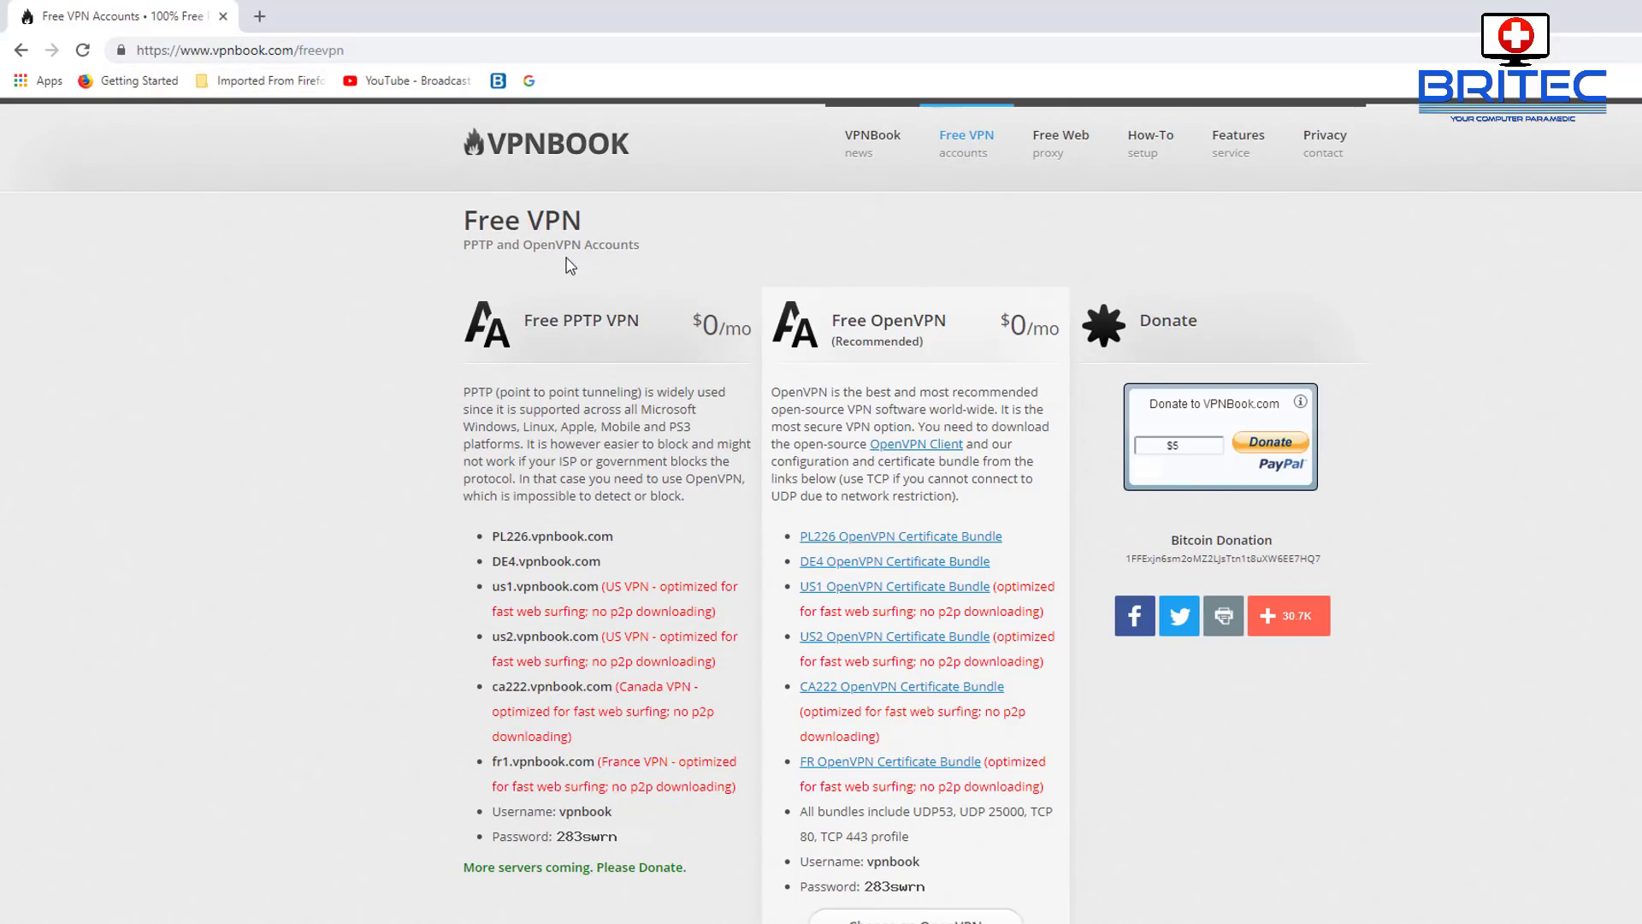
click(965, 145)
drag(593, 760, 492, 762)
right_click(524, 759)
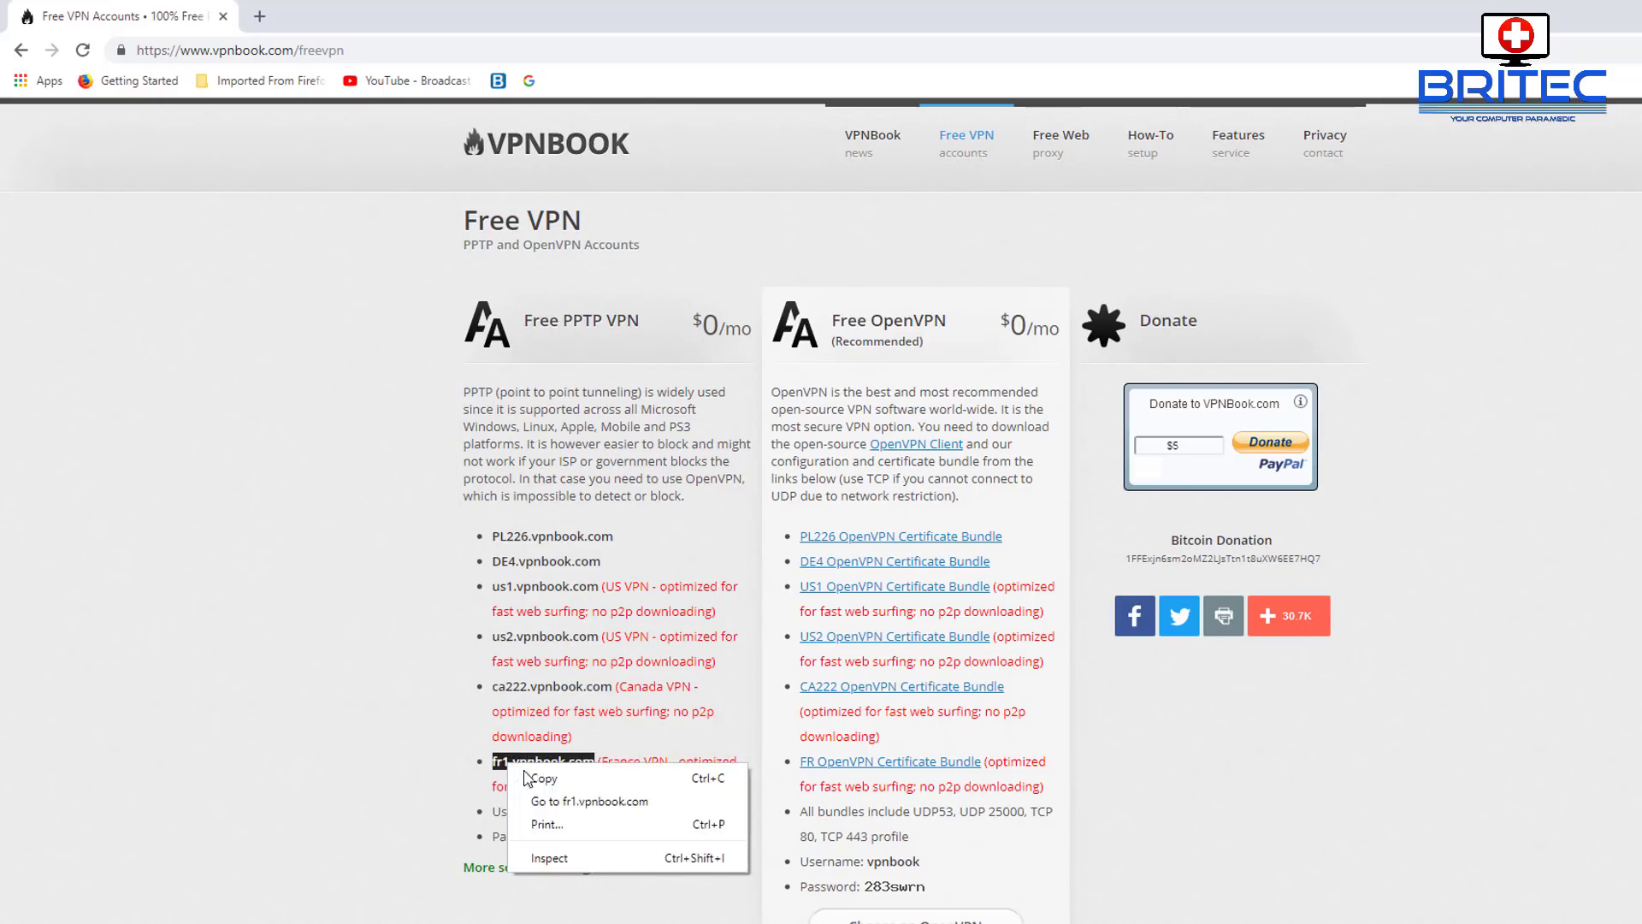
click(560, 780)
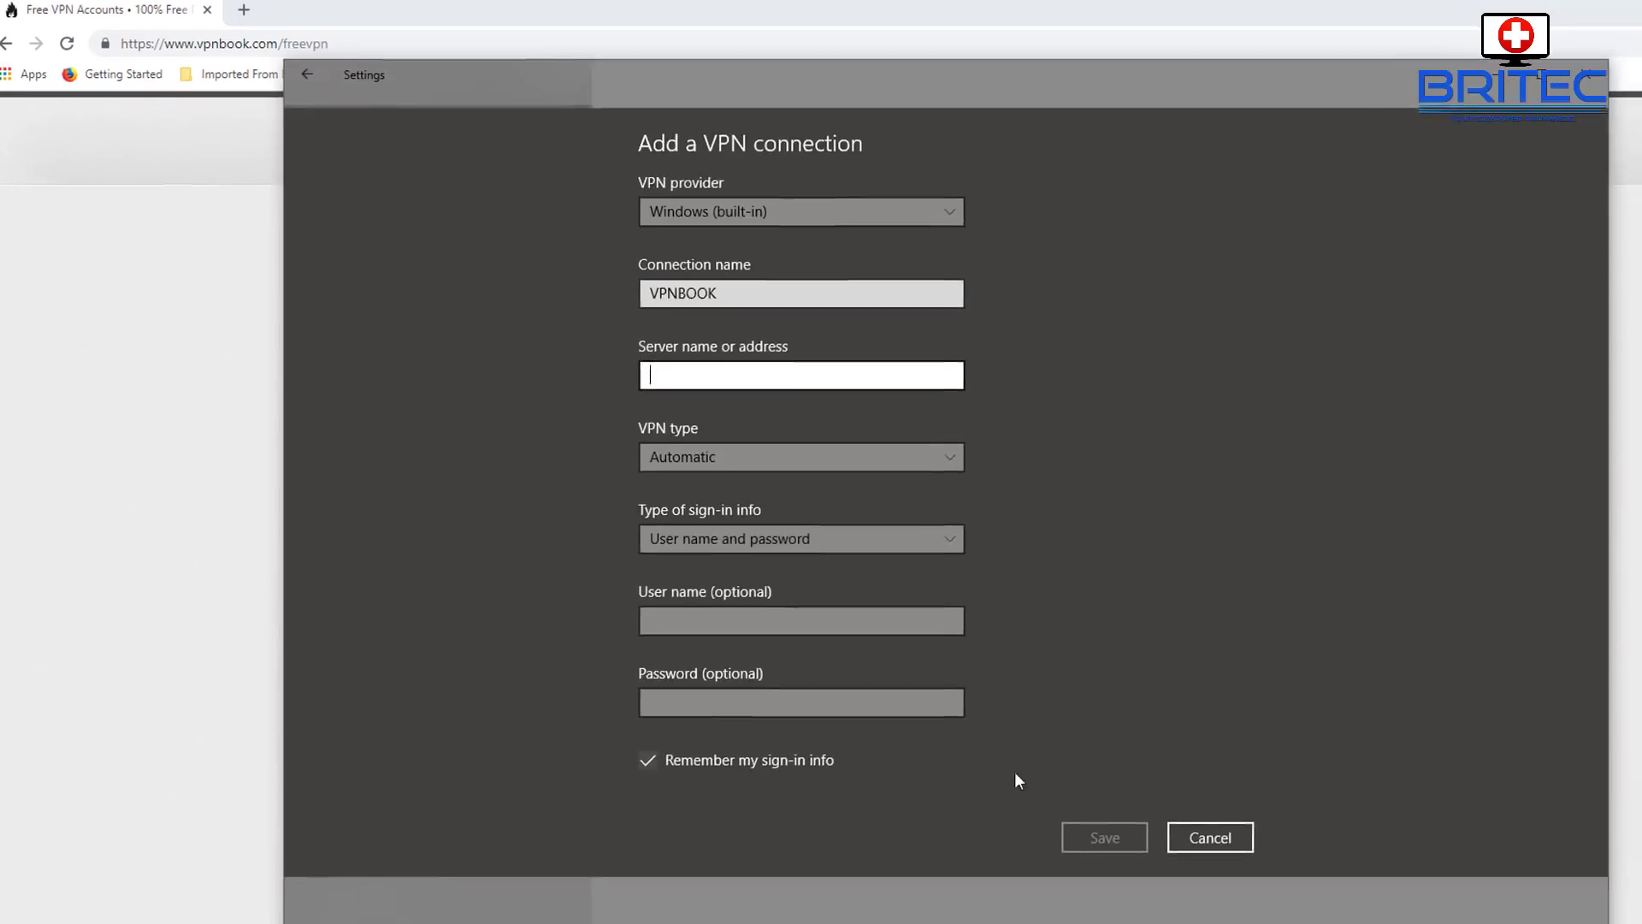
Paste fr1.vpnbook.com as server, set type to PPTP, and keep user name and password sign-in.
right_click(631, 353)
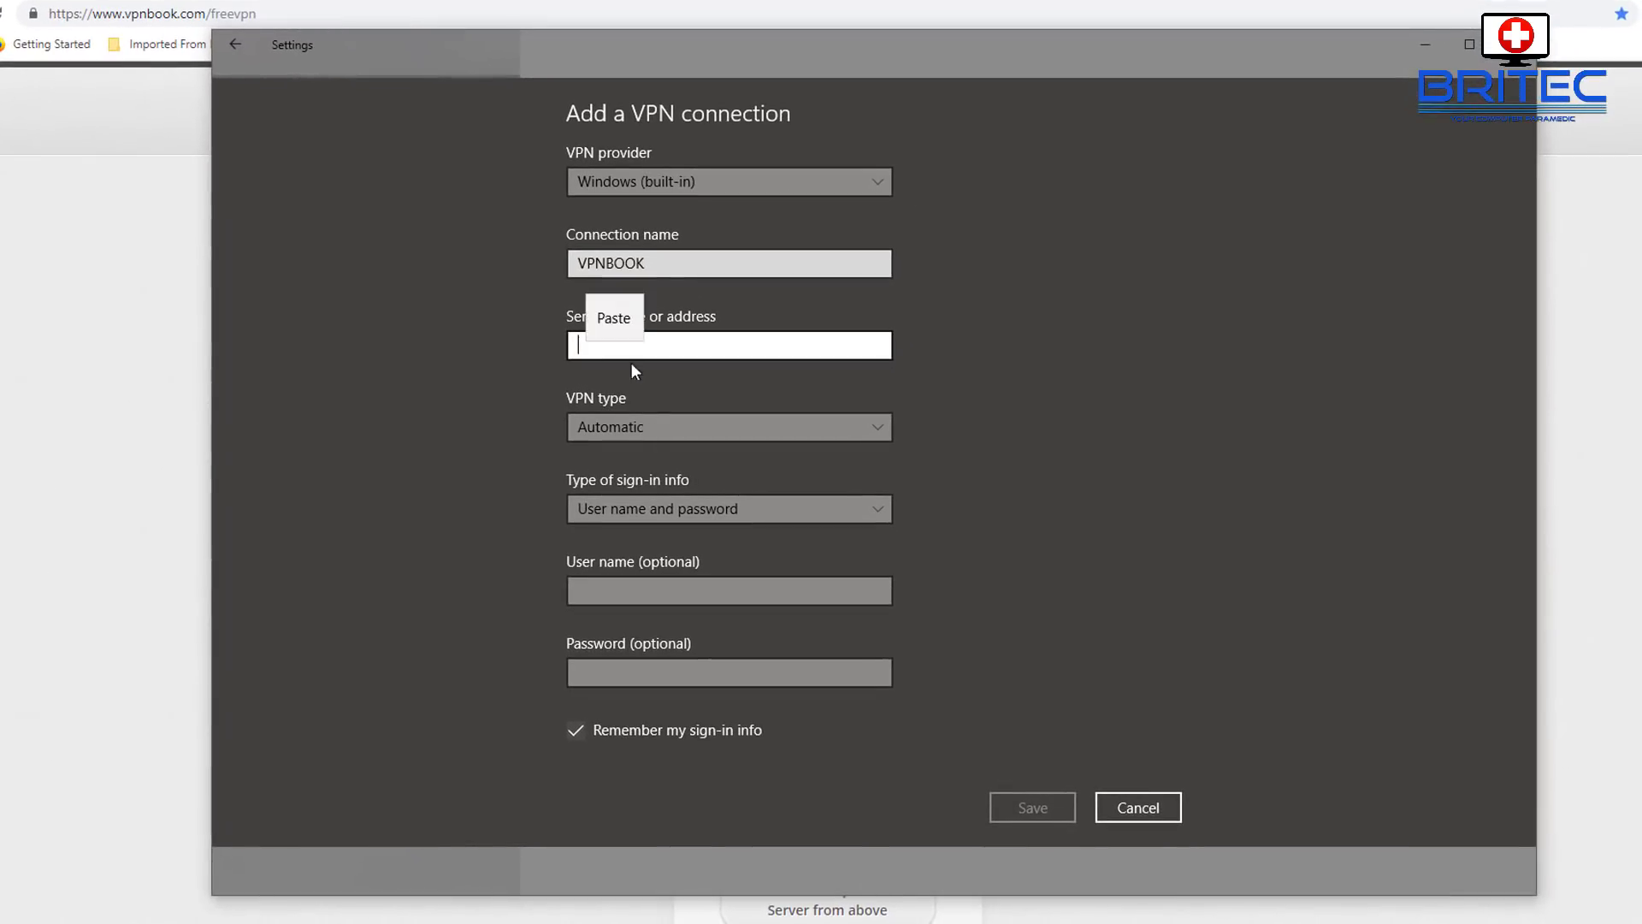
click(614, 324)
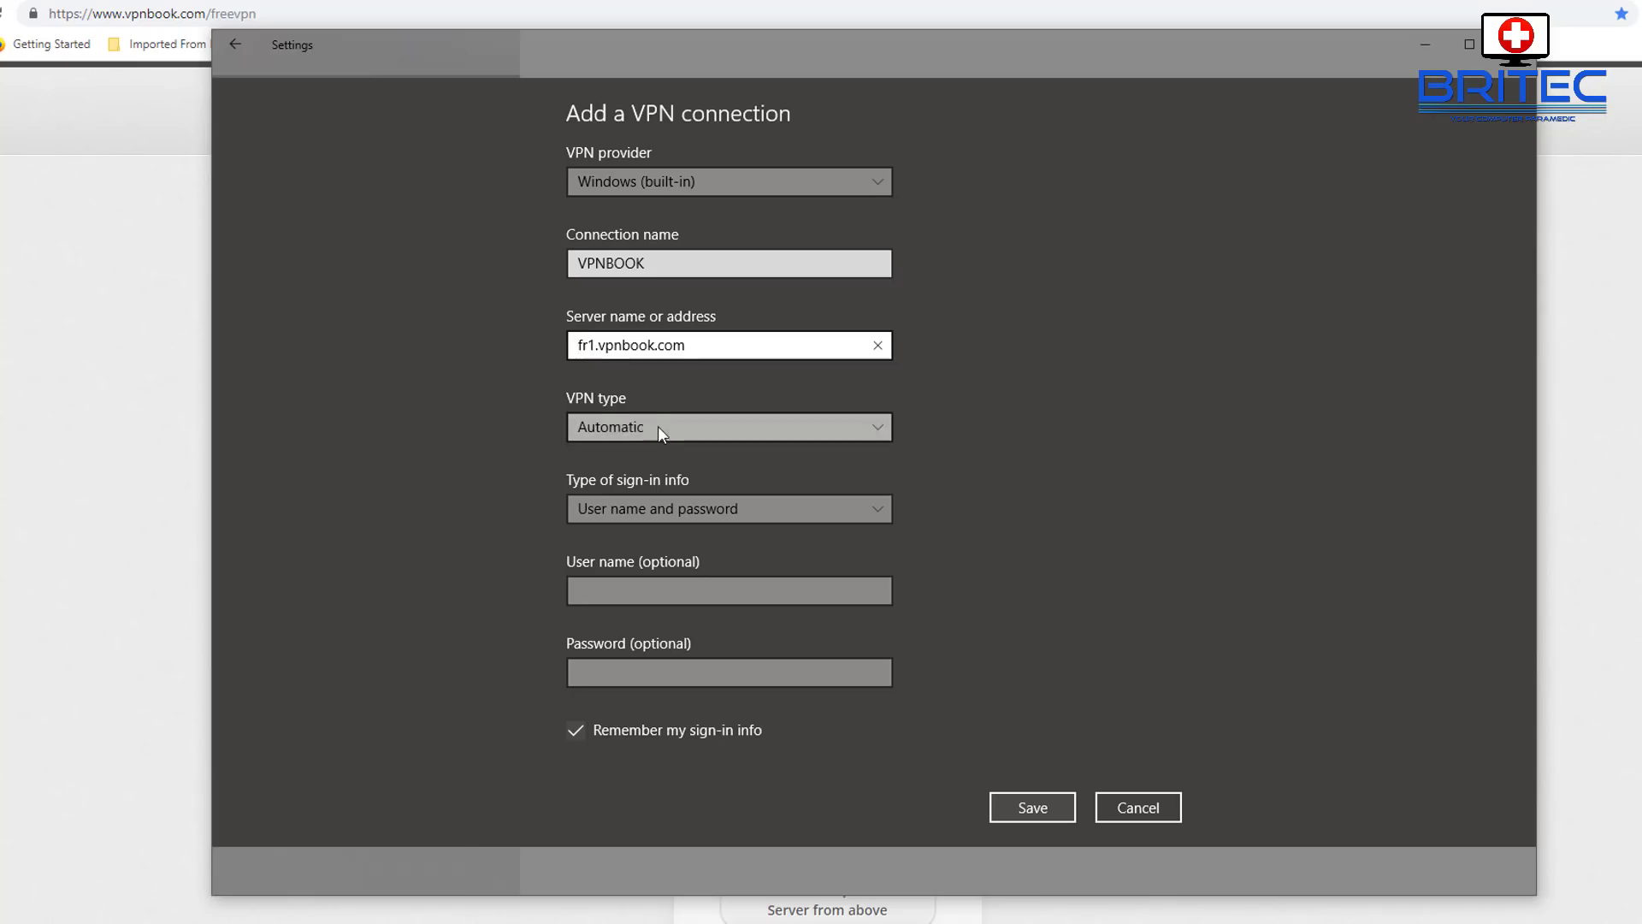
click(880, 434)
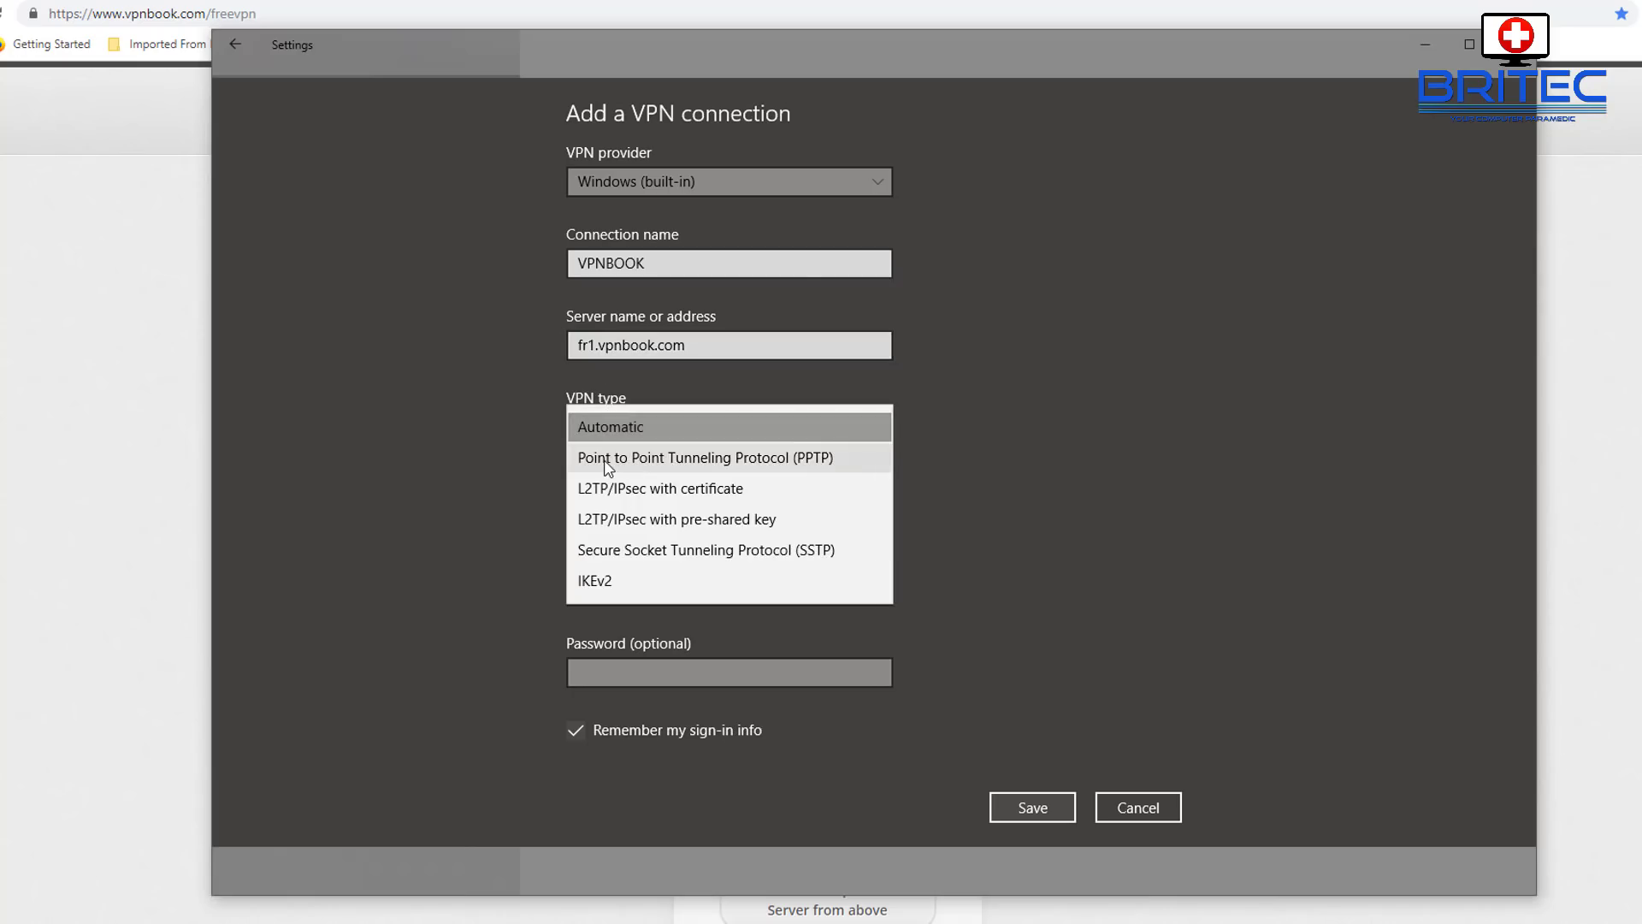
click(827, 462)
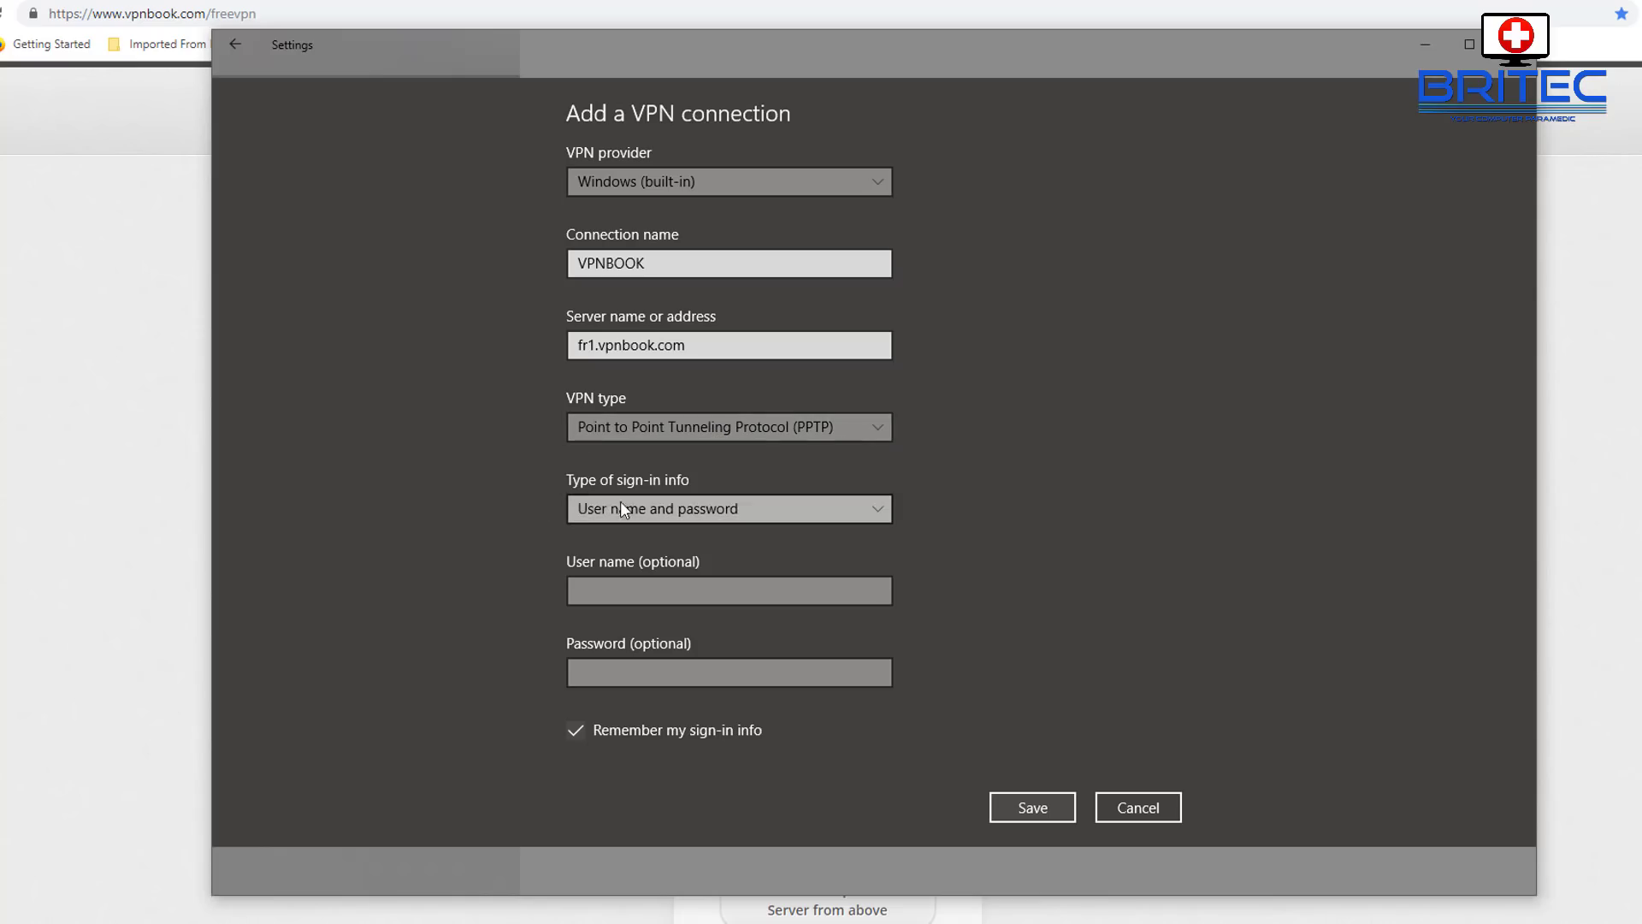
click(873, 509)
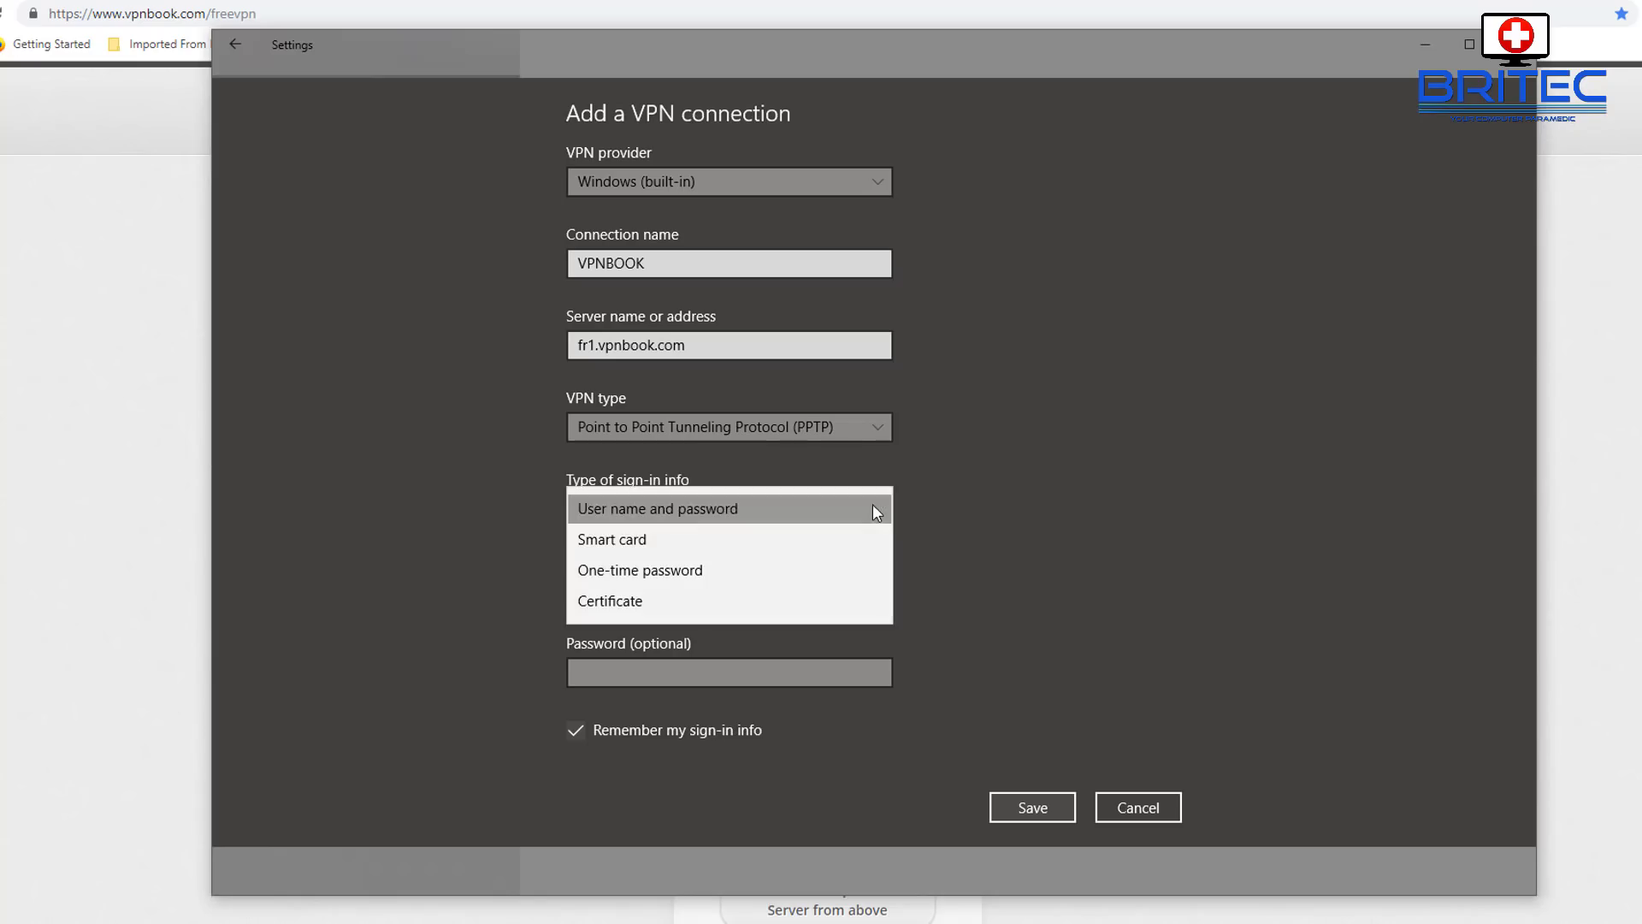
click(488, 513)
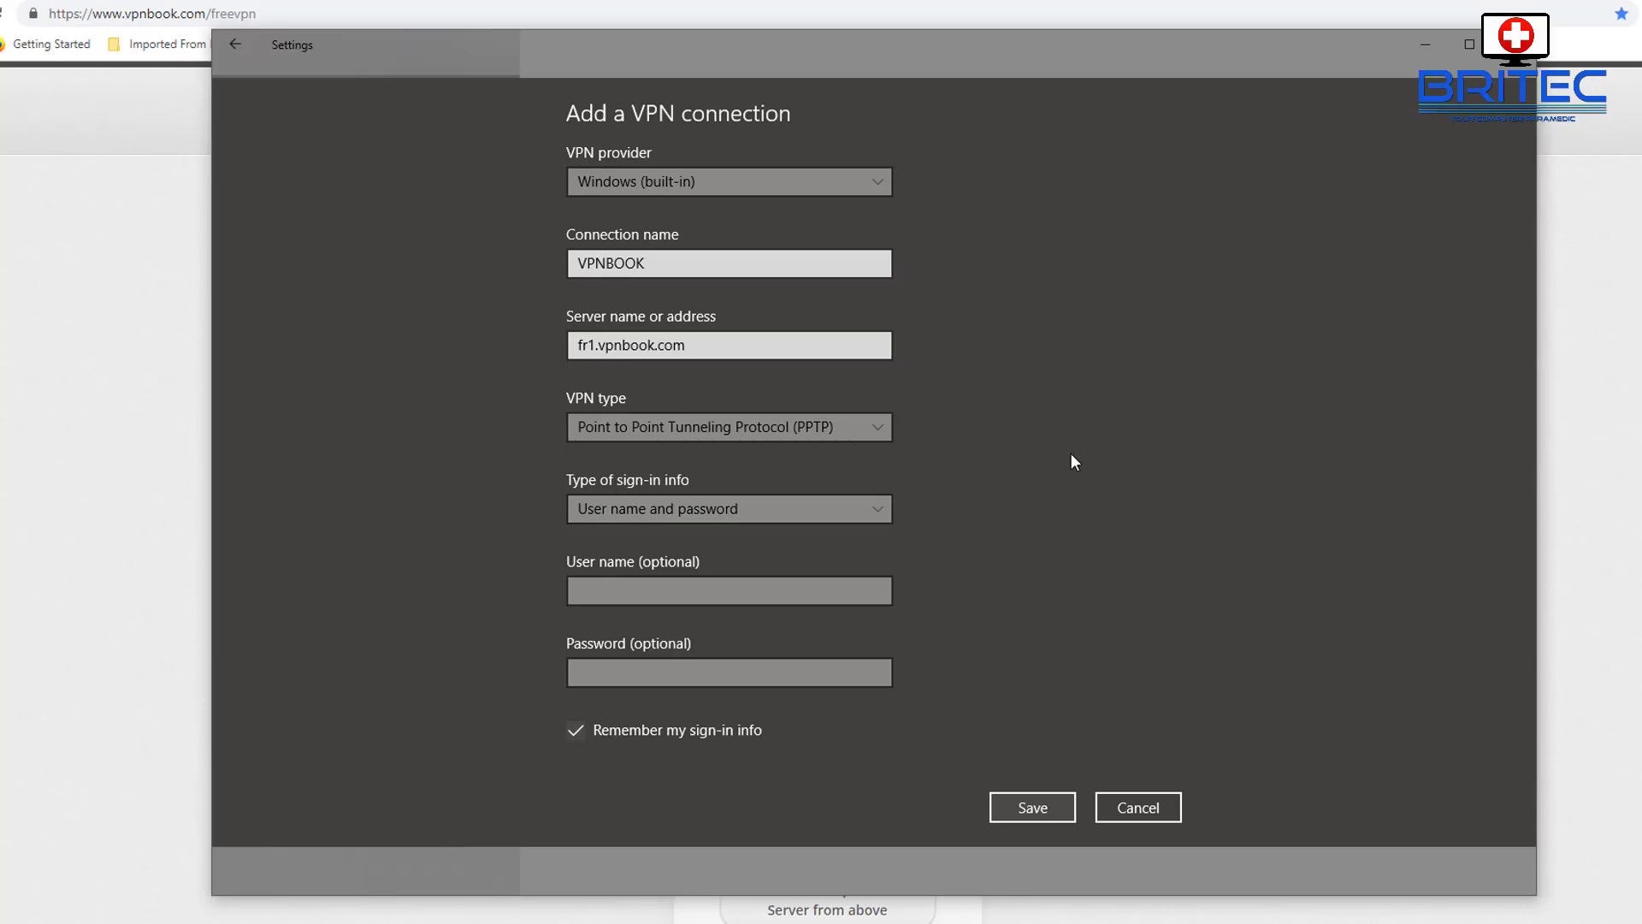
Save the VPNBOOK connection, check the VPNBook credentials, and start connecting VPNBOOK.
click(1032, 808)
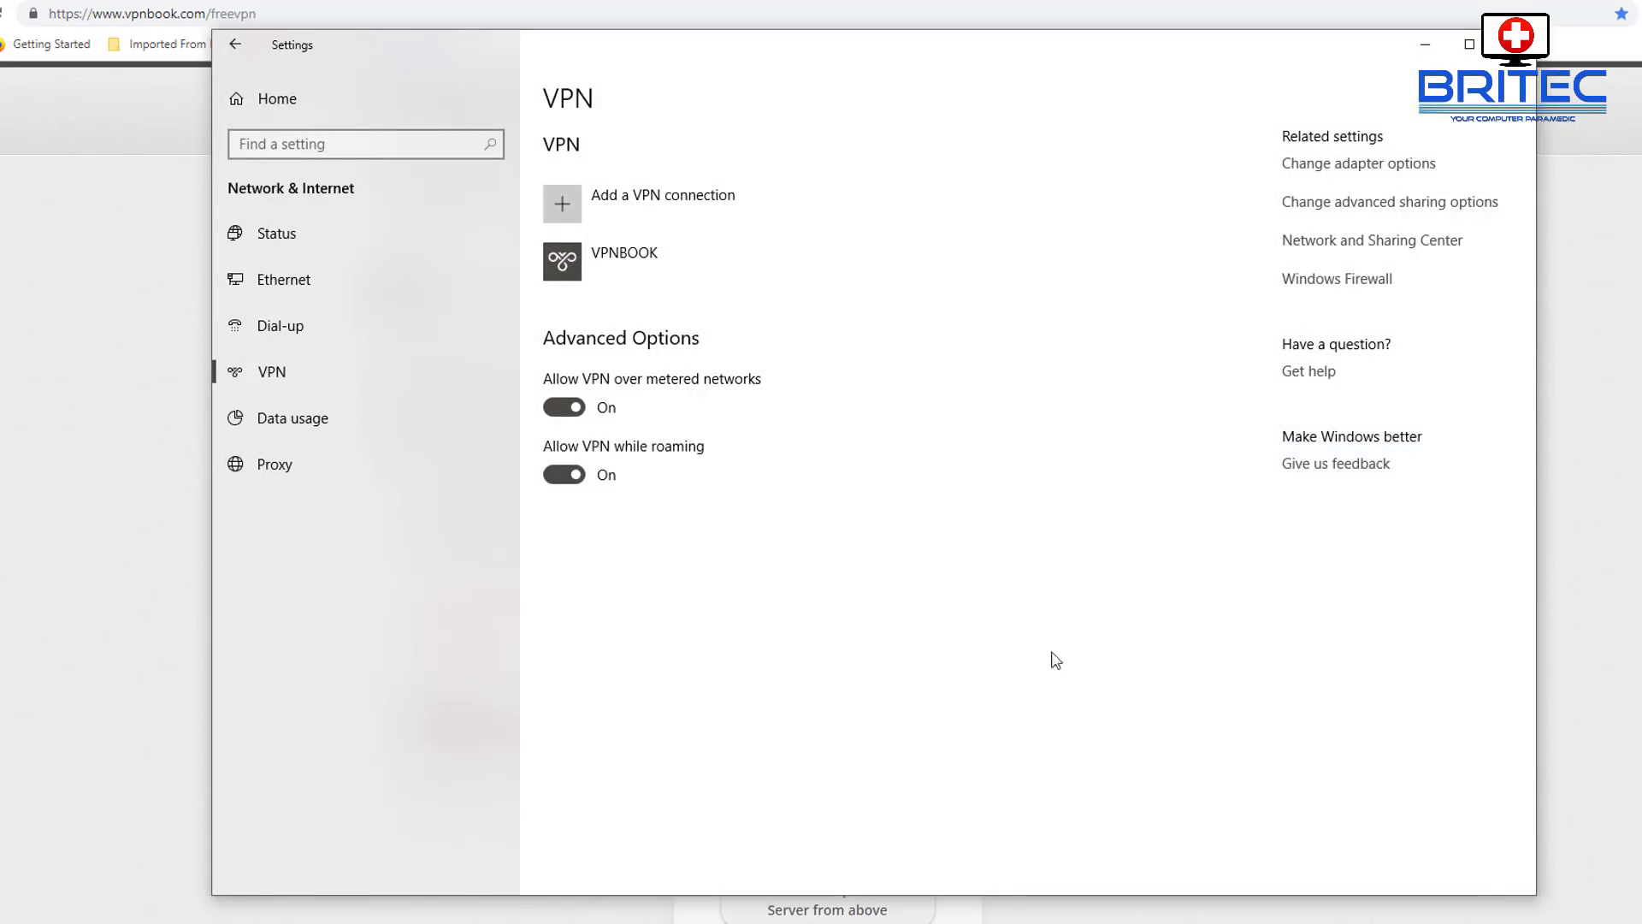
click(180, 723)
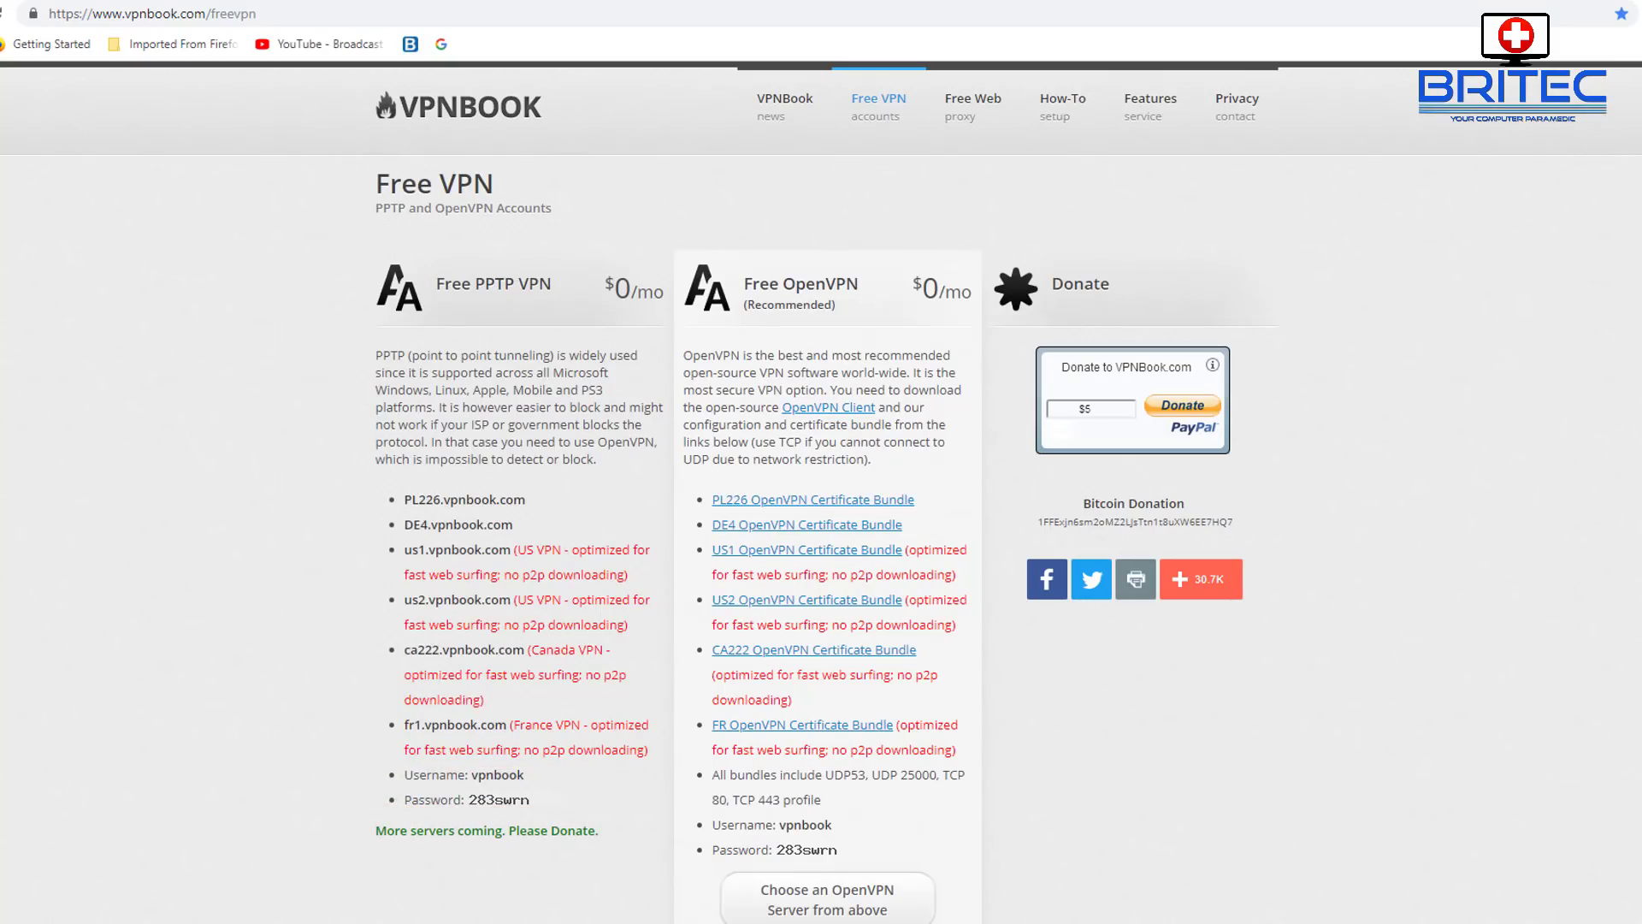
key(alt+Tab)
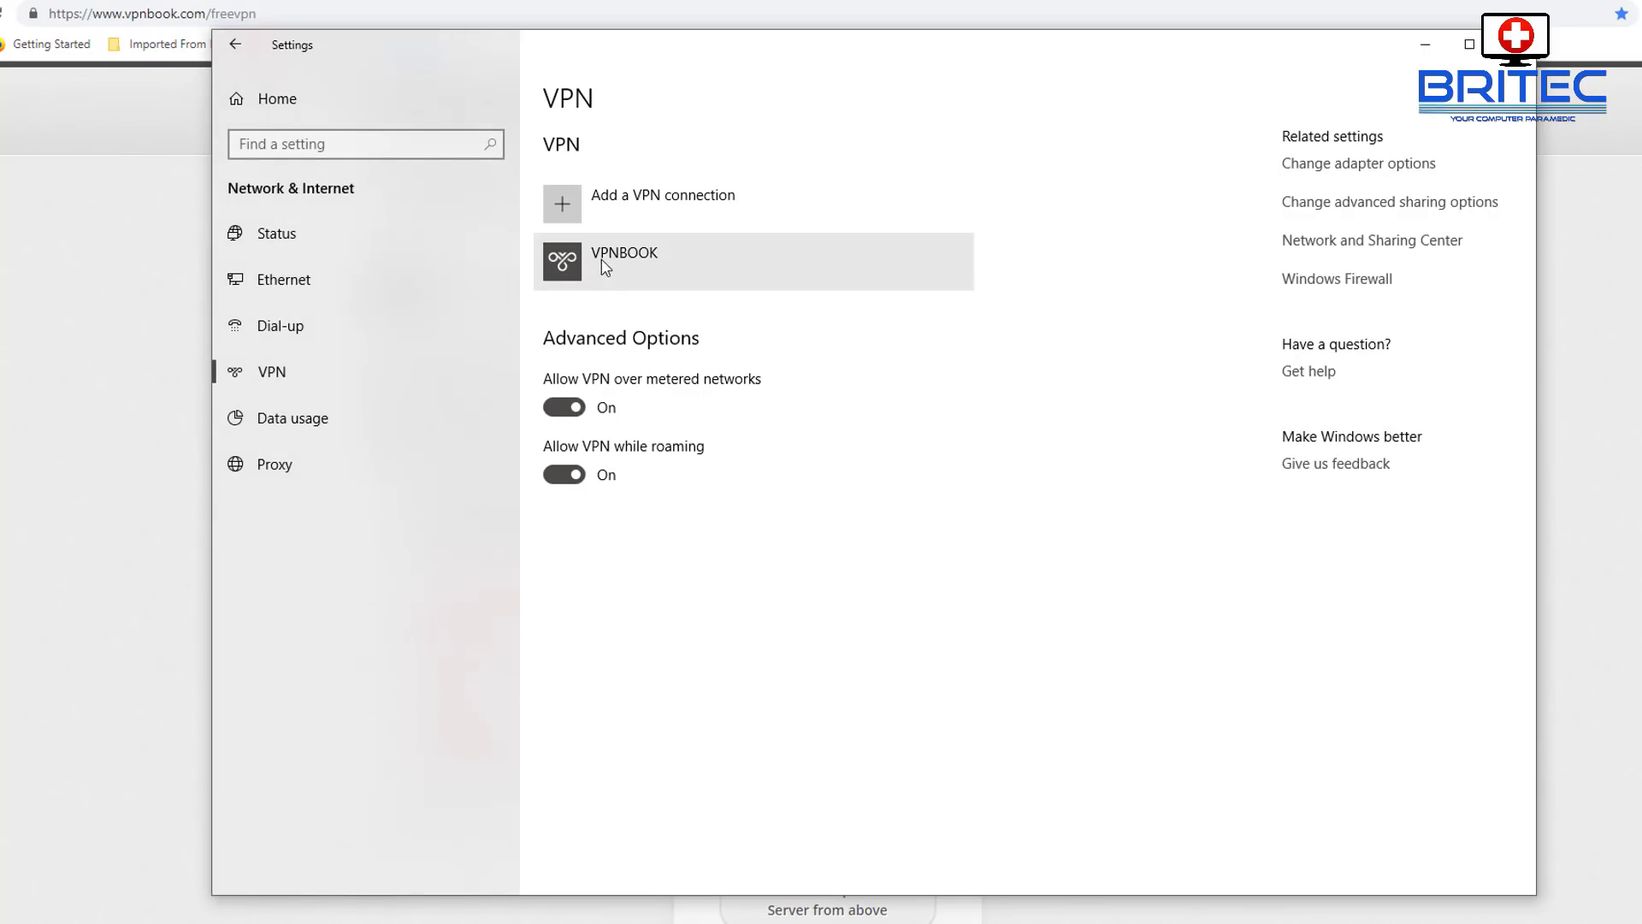
click(689, 272)
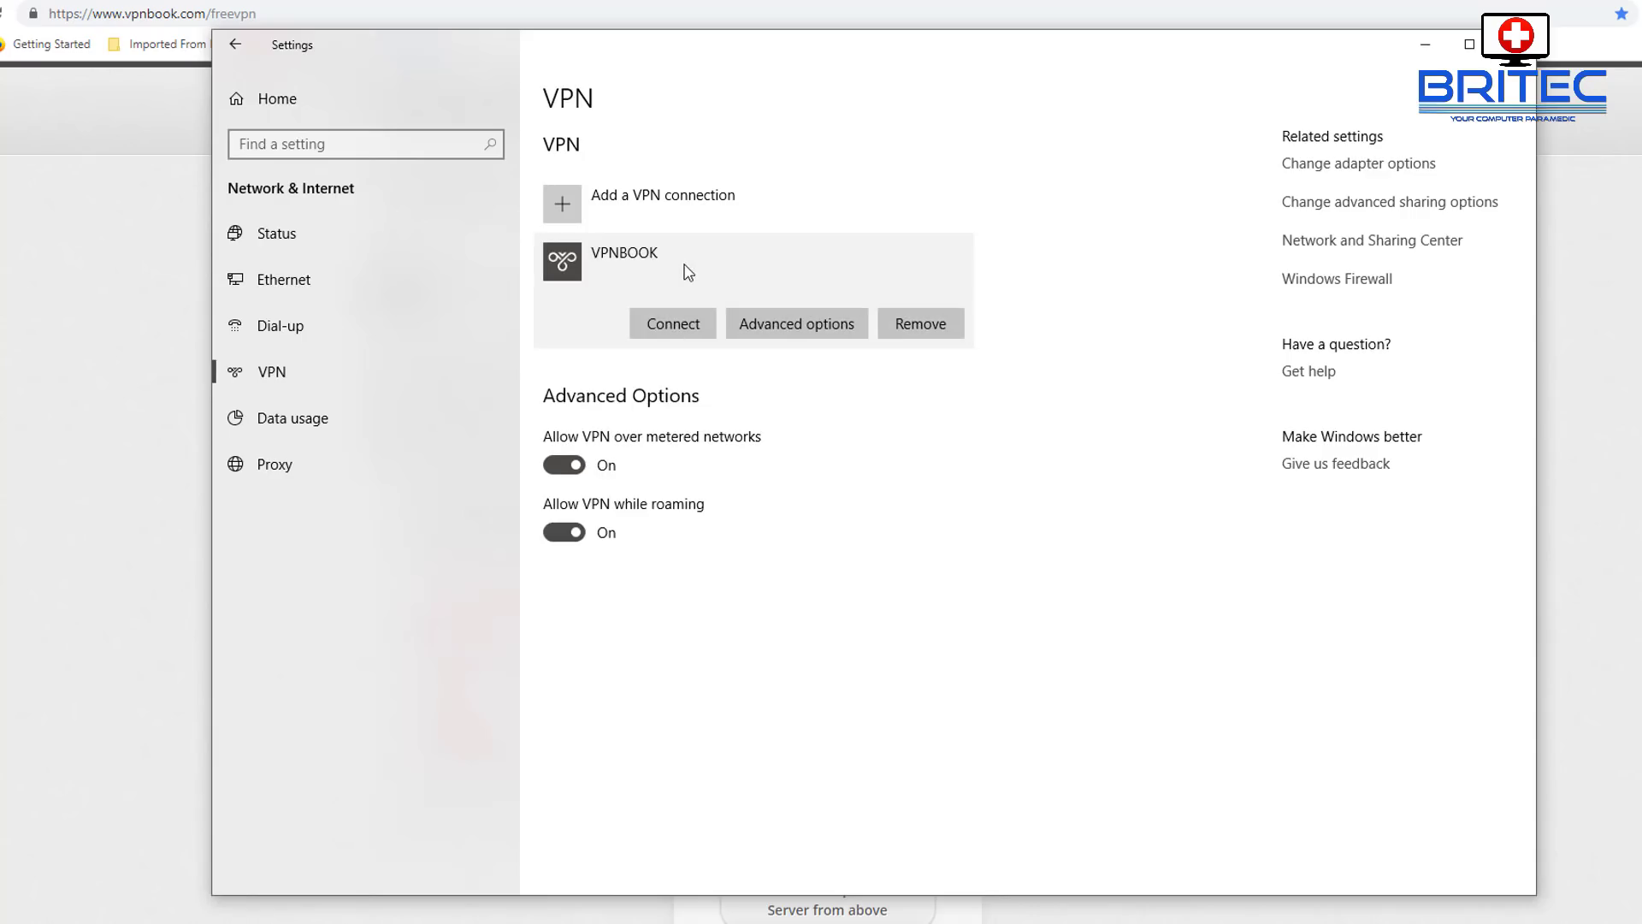
click(672, 324)
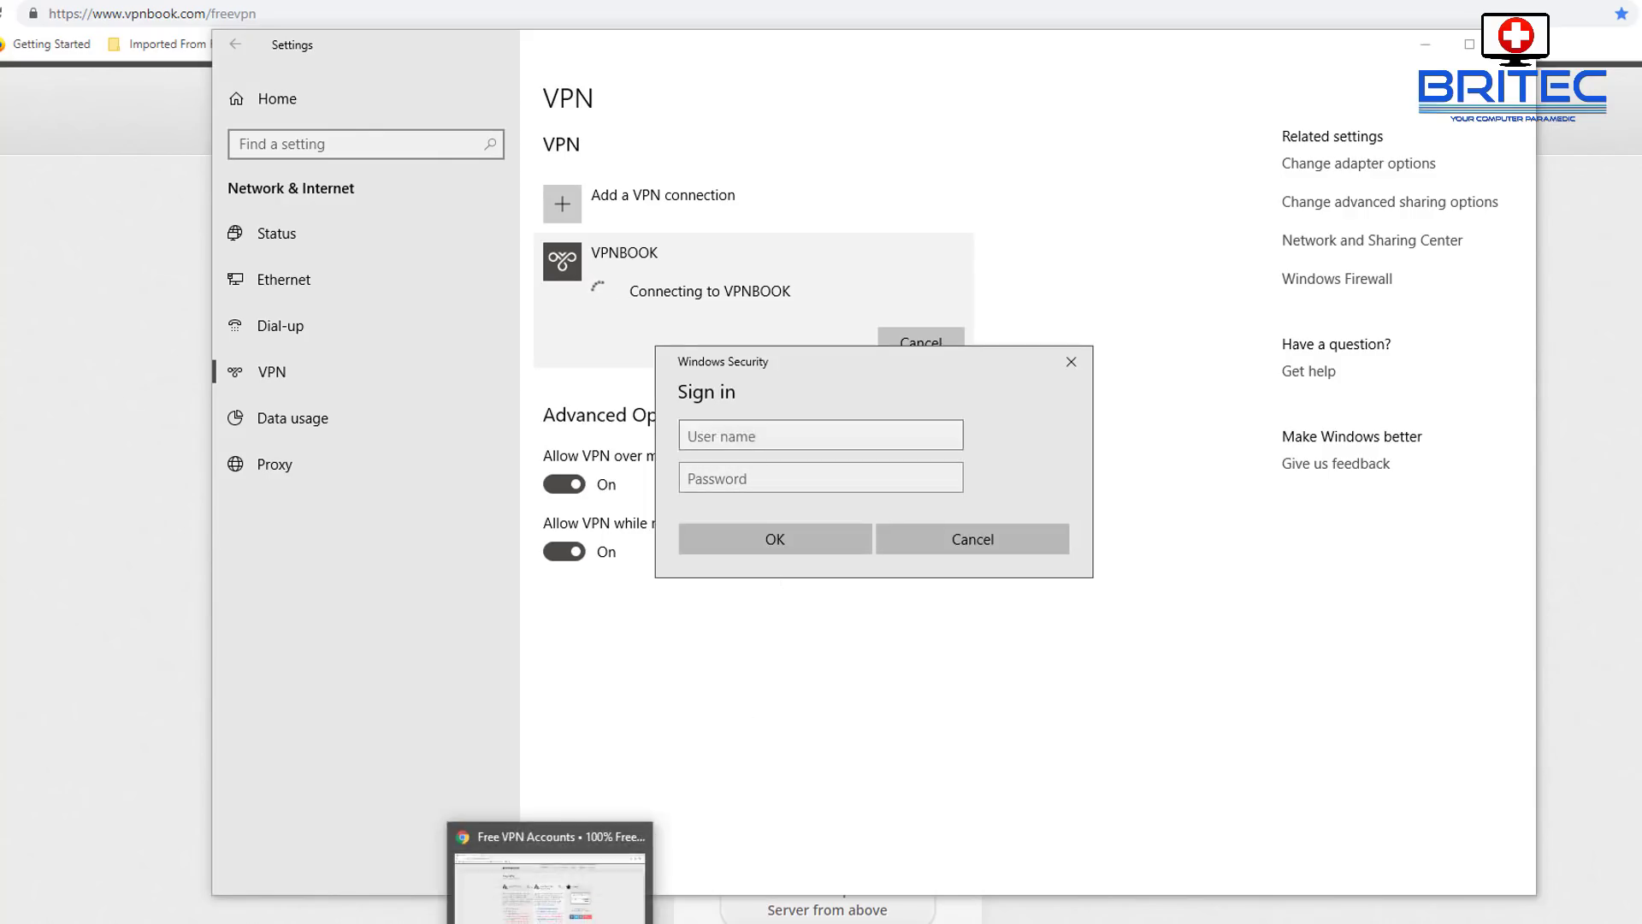
Enter the VPNBook user name and password in the sign-in prompt and submit.
click(551, 877)
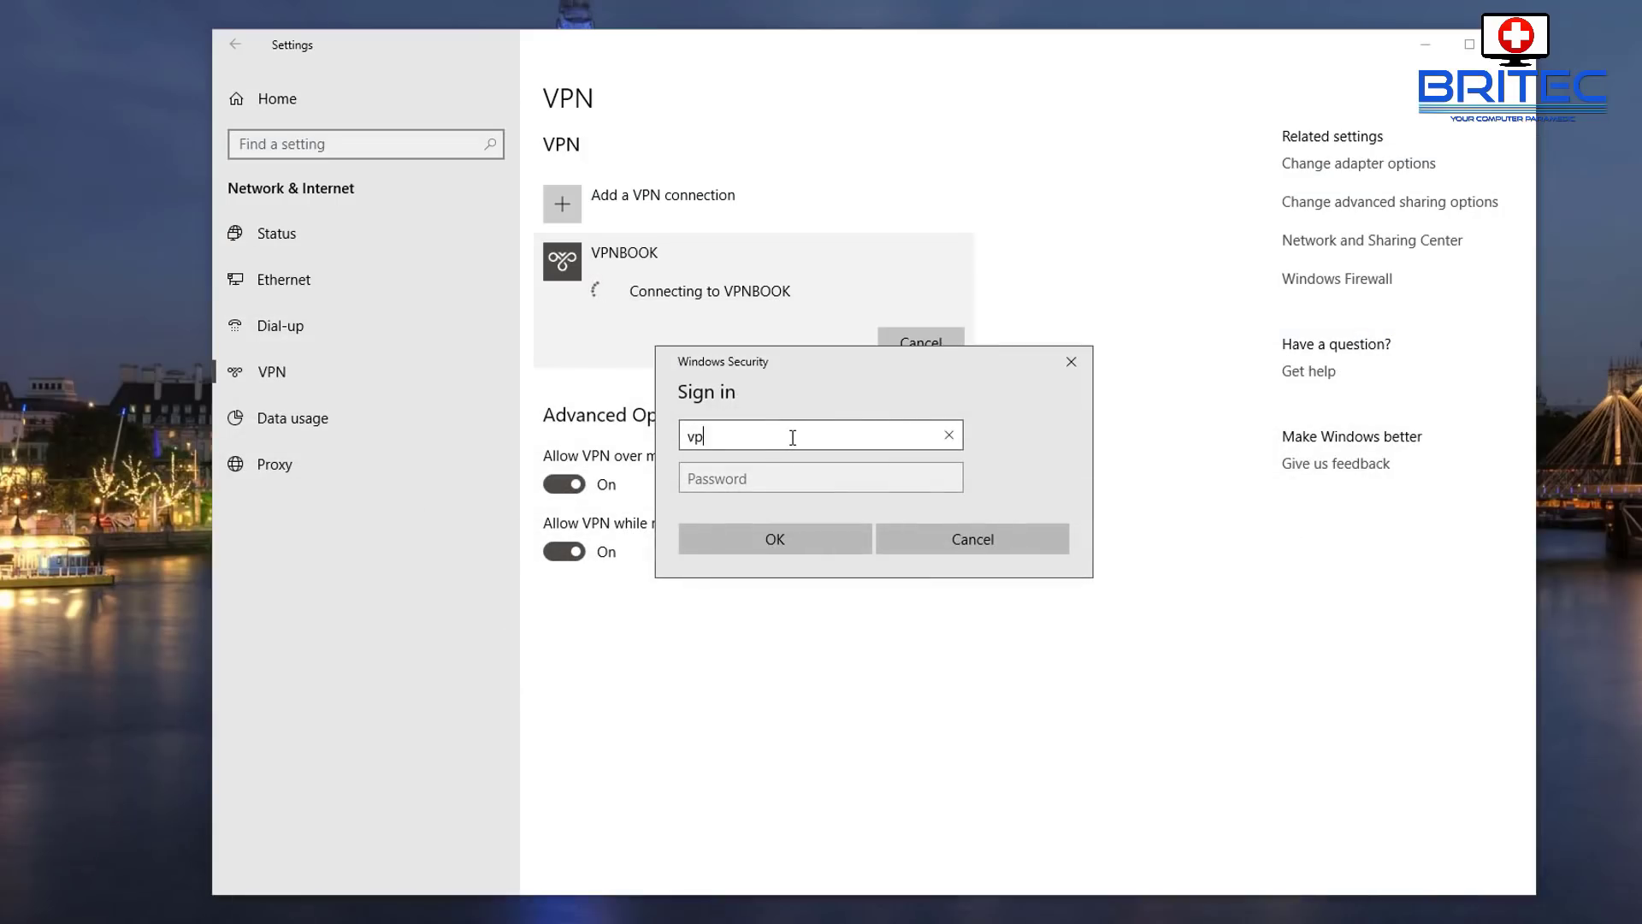
text(book)
click(720, 477)
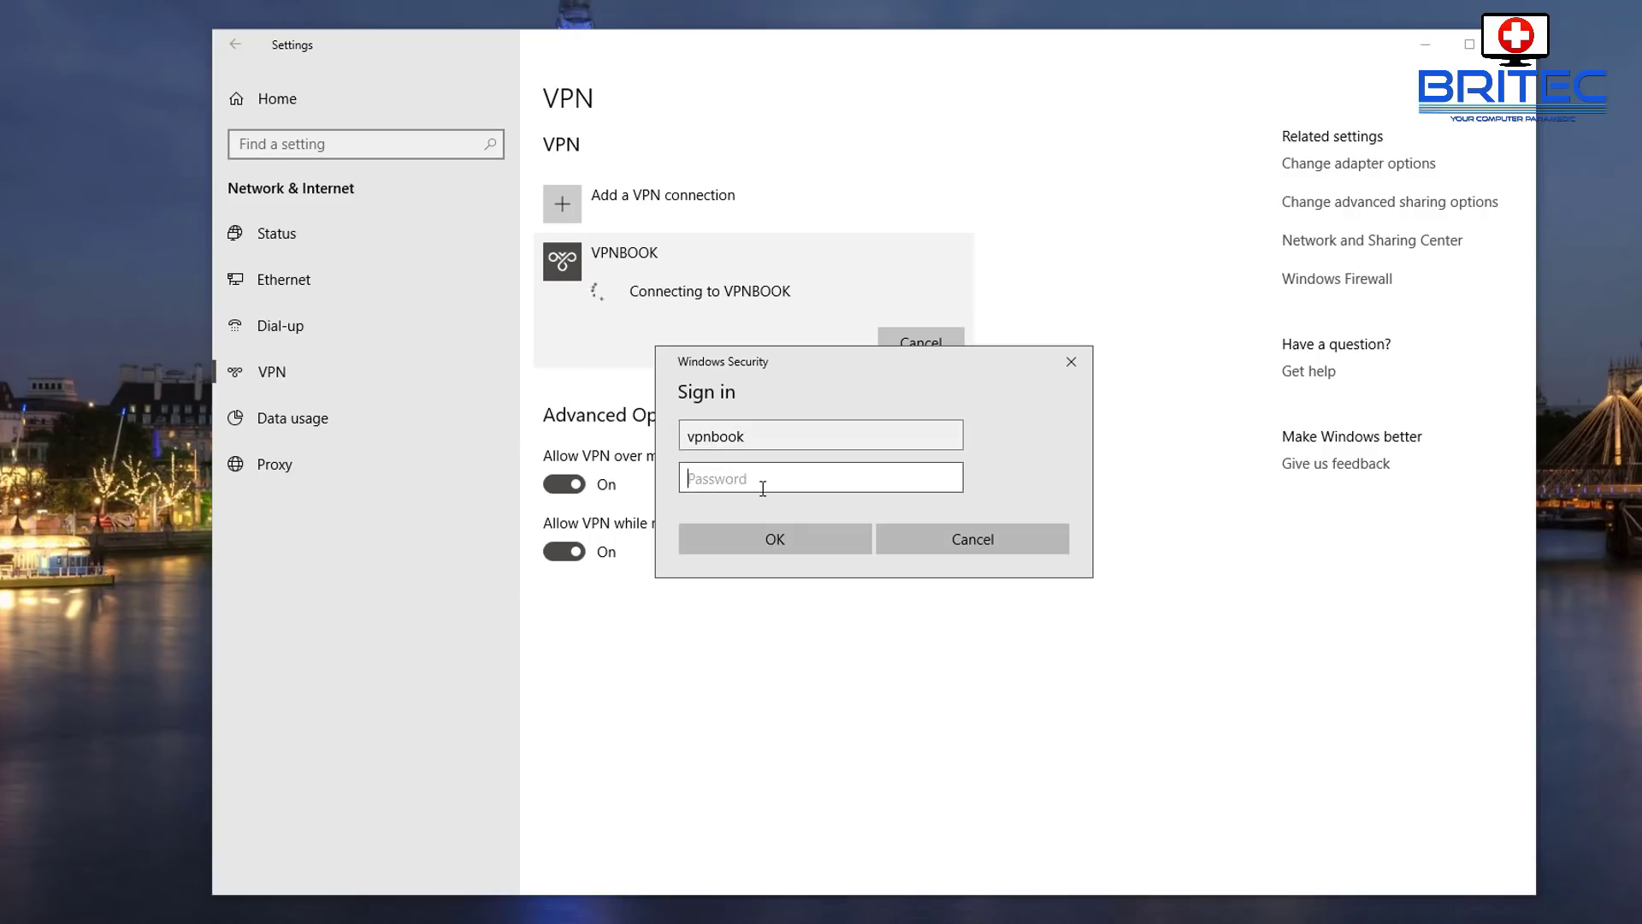
text(*****)
click(773, 523)
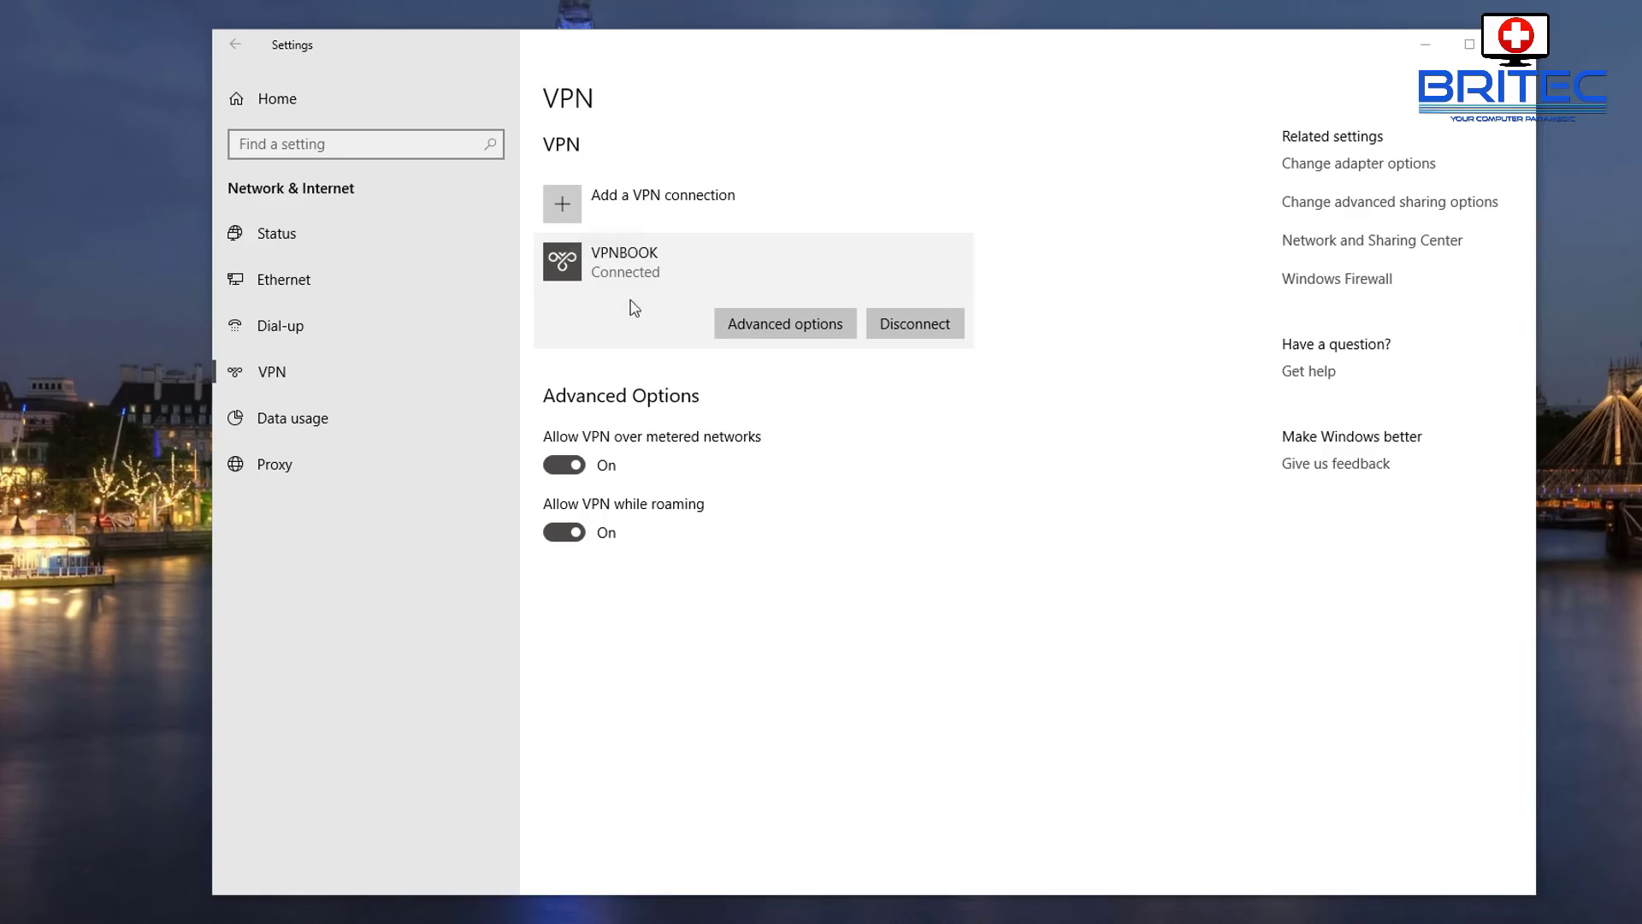
Review VPNBOOK's advanced options, then reopen Network & Internet settings from the tray icon.
click(786, 334)
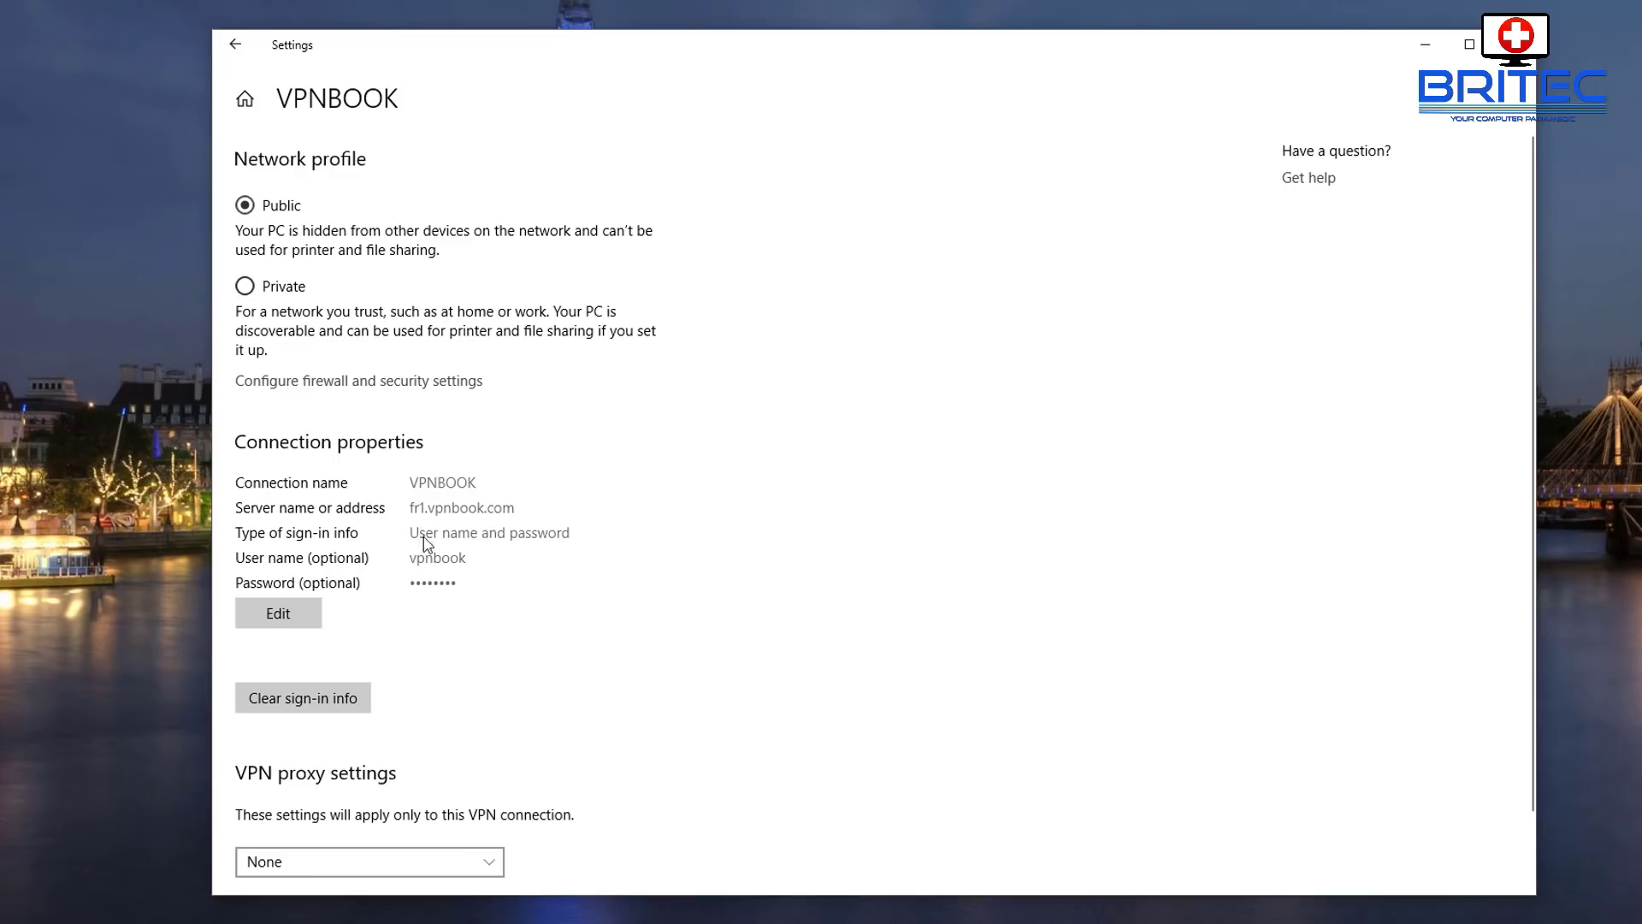
scroll(563, 671, down, 2)
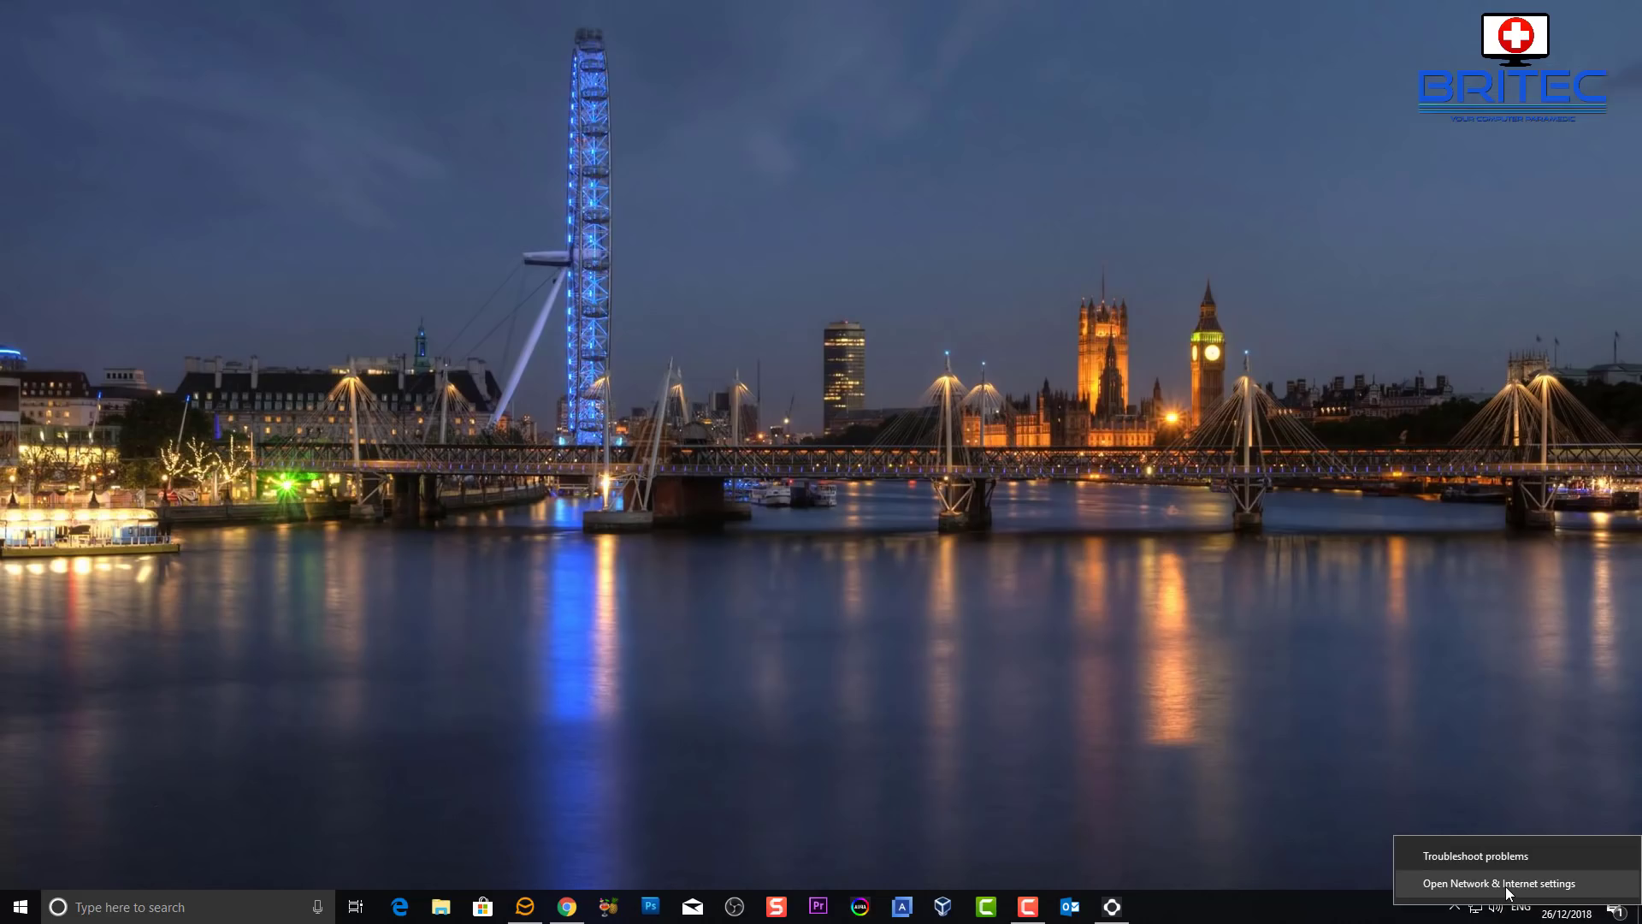
click(1505, 886)
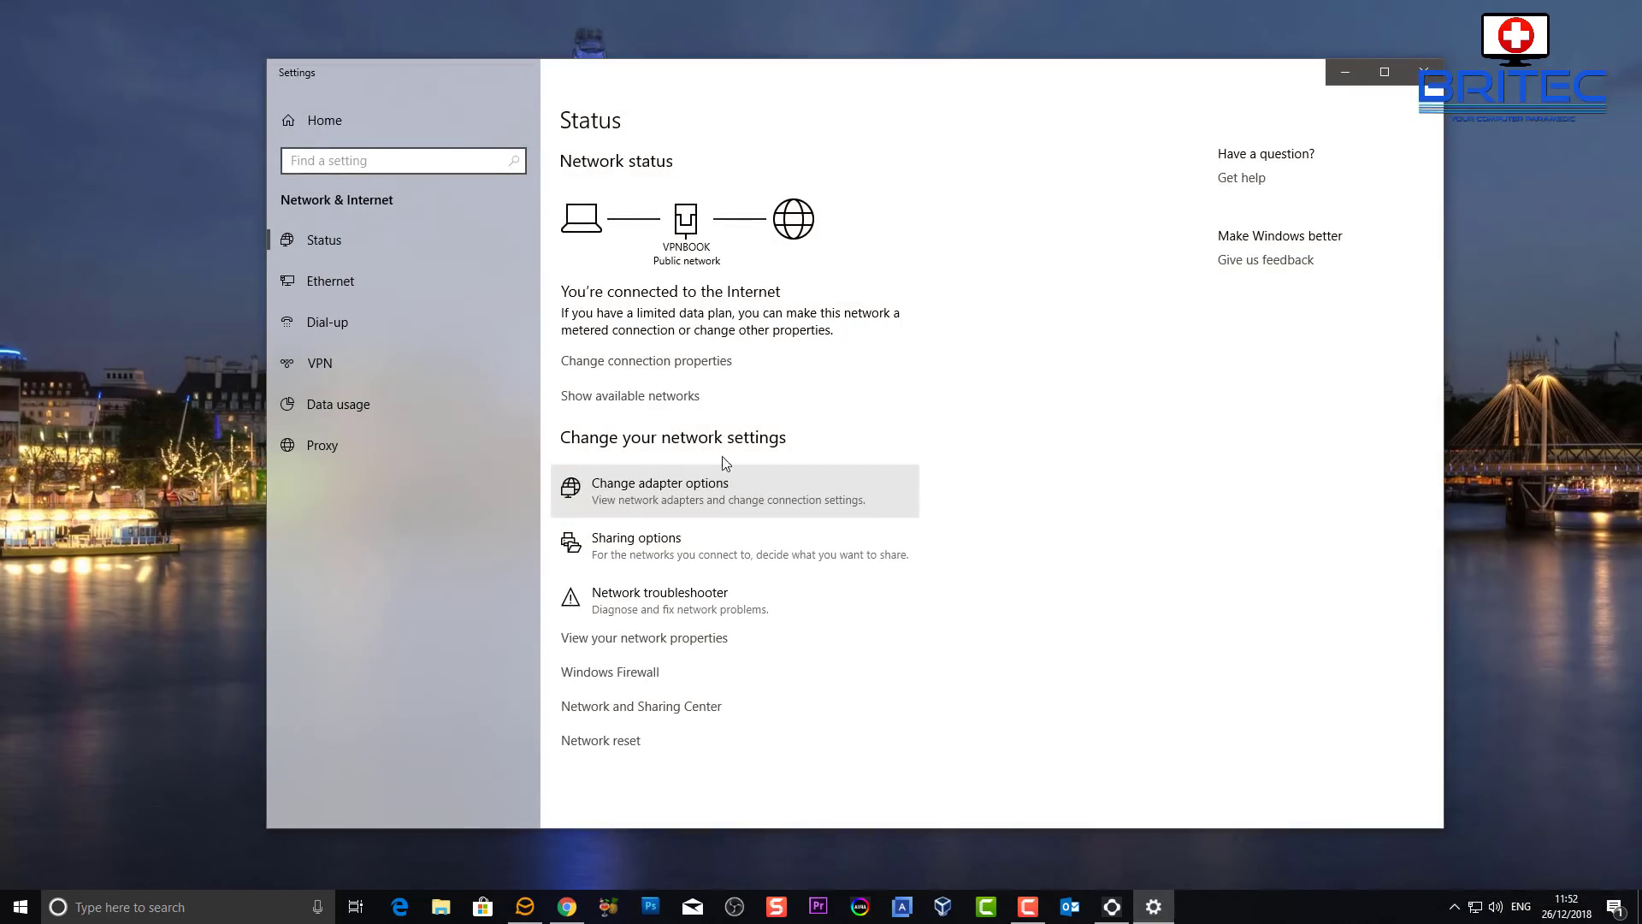
Open the network adapter list and bring up the VPNBOOK adapter's Properties.
click(681, 491)
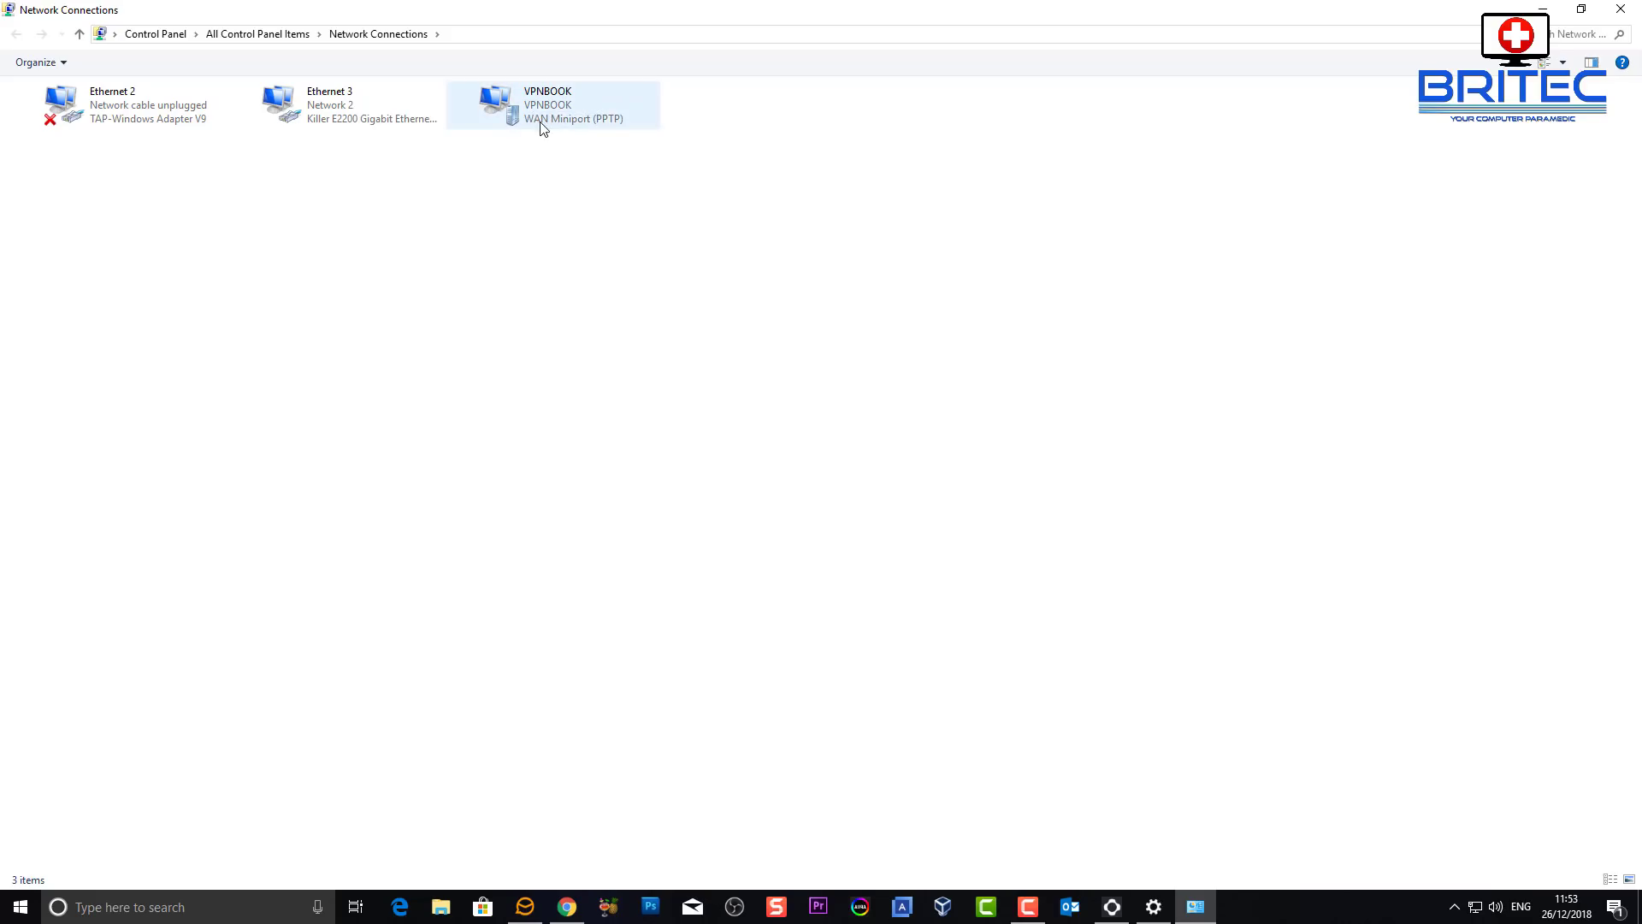
right_click(543, 116)
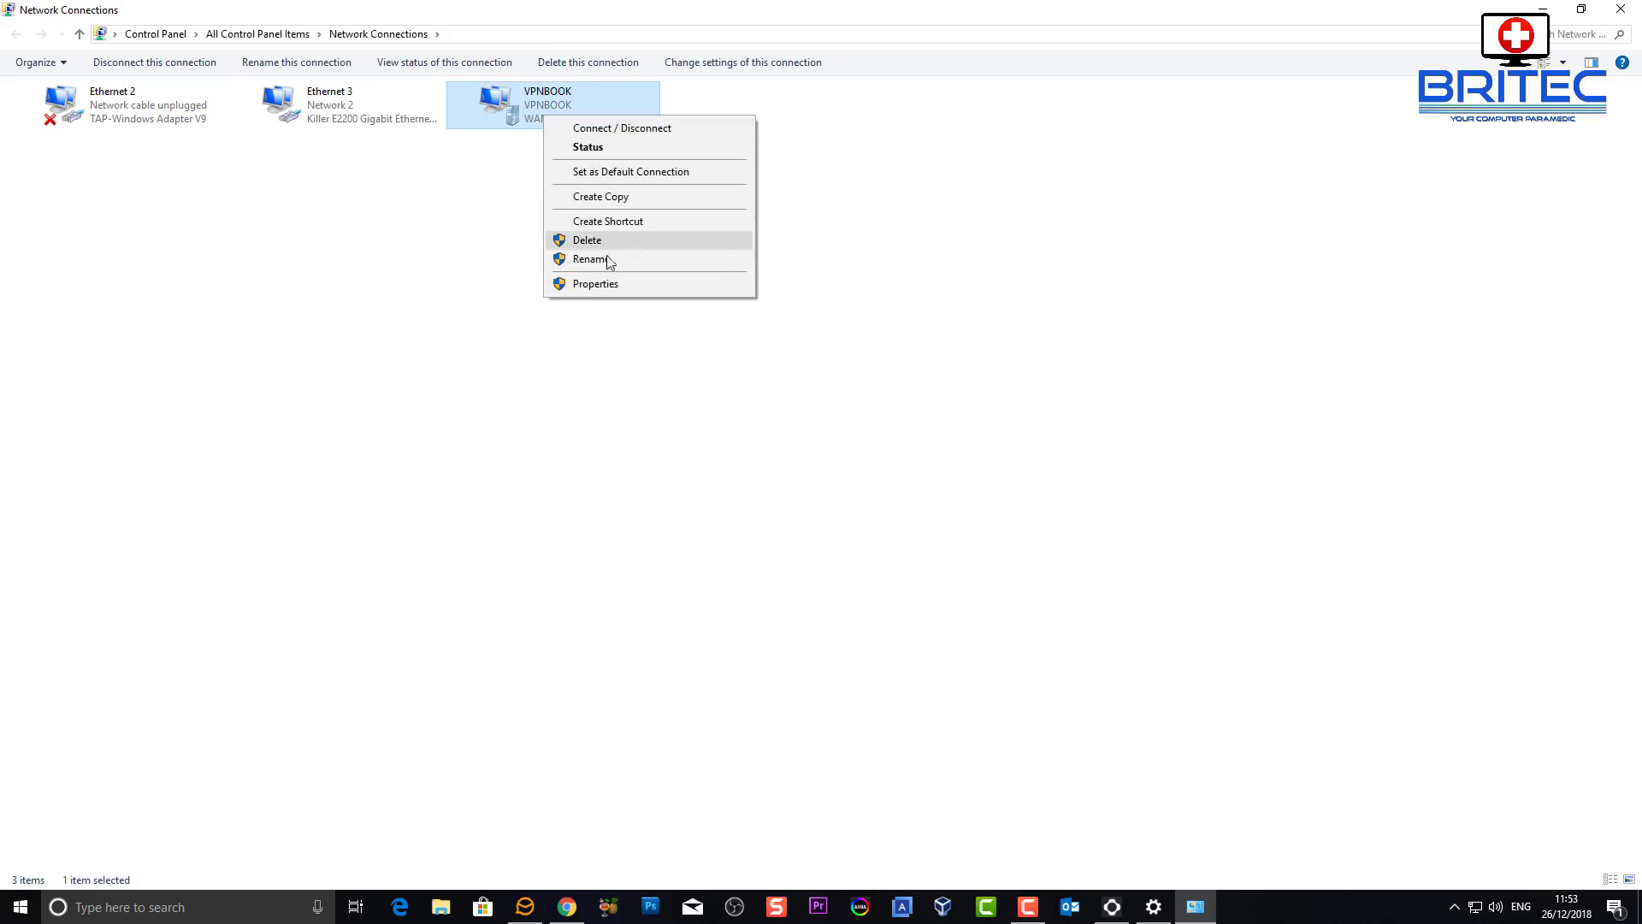
click(603, 285)
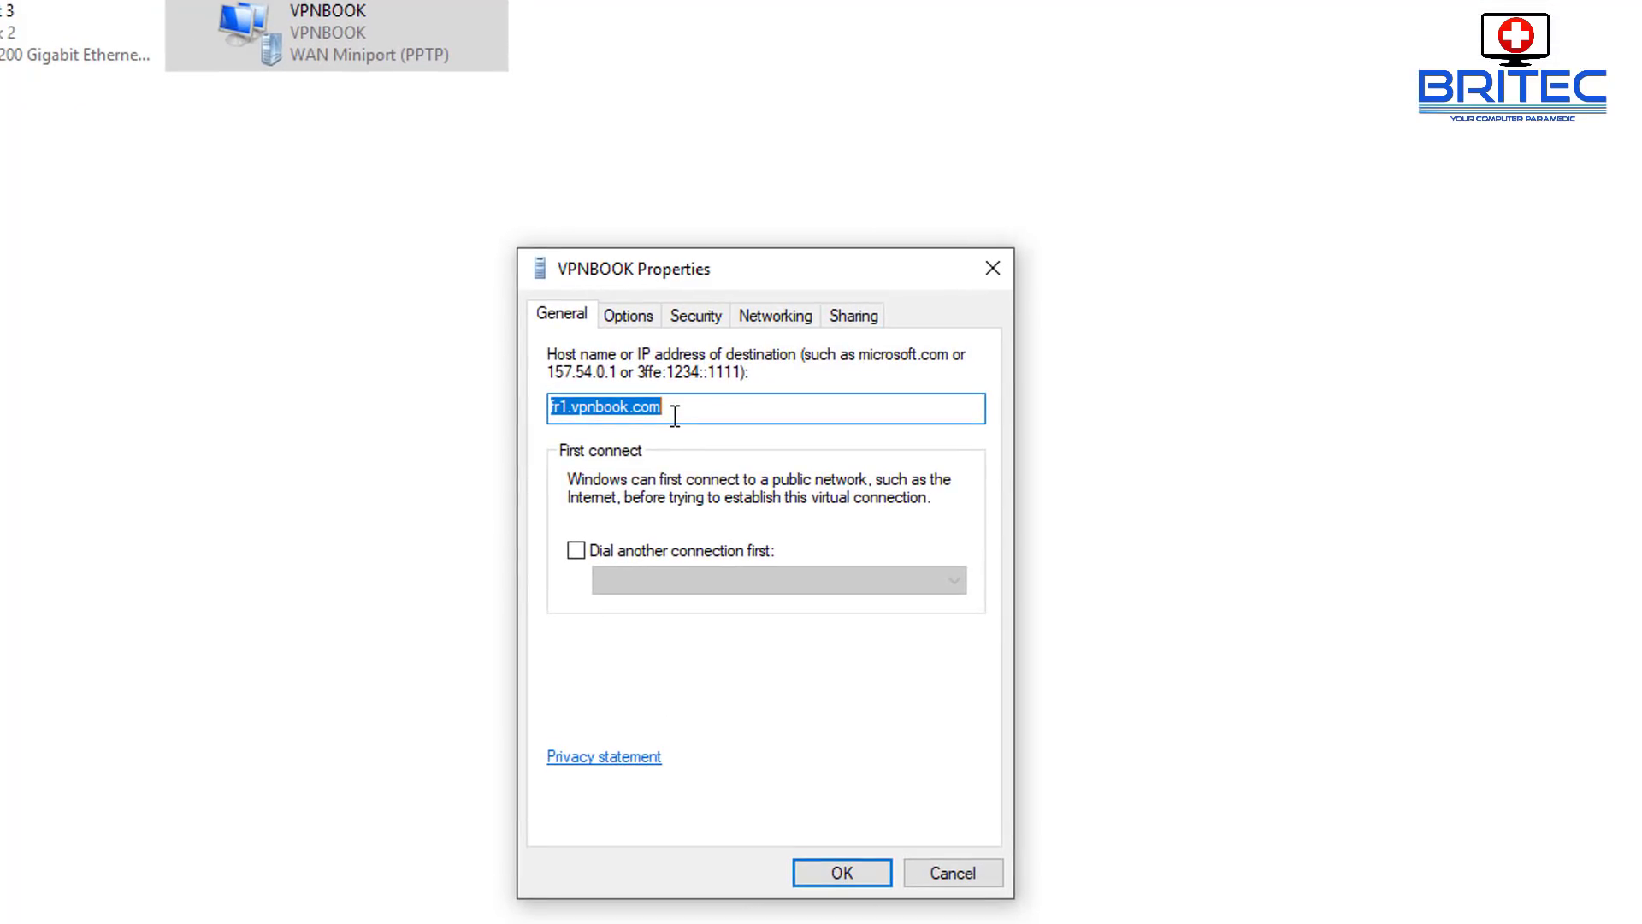
Look through VPNBOOK's Options, Security, Networking and Sharing property tabs.
click(638, 320)
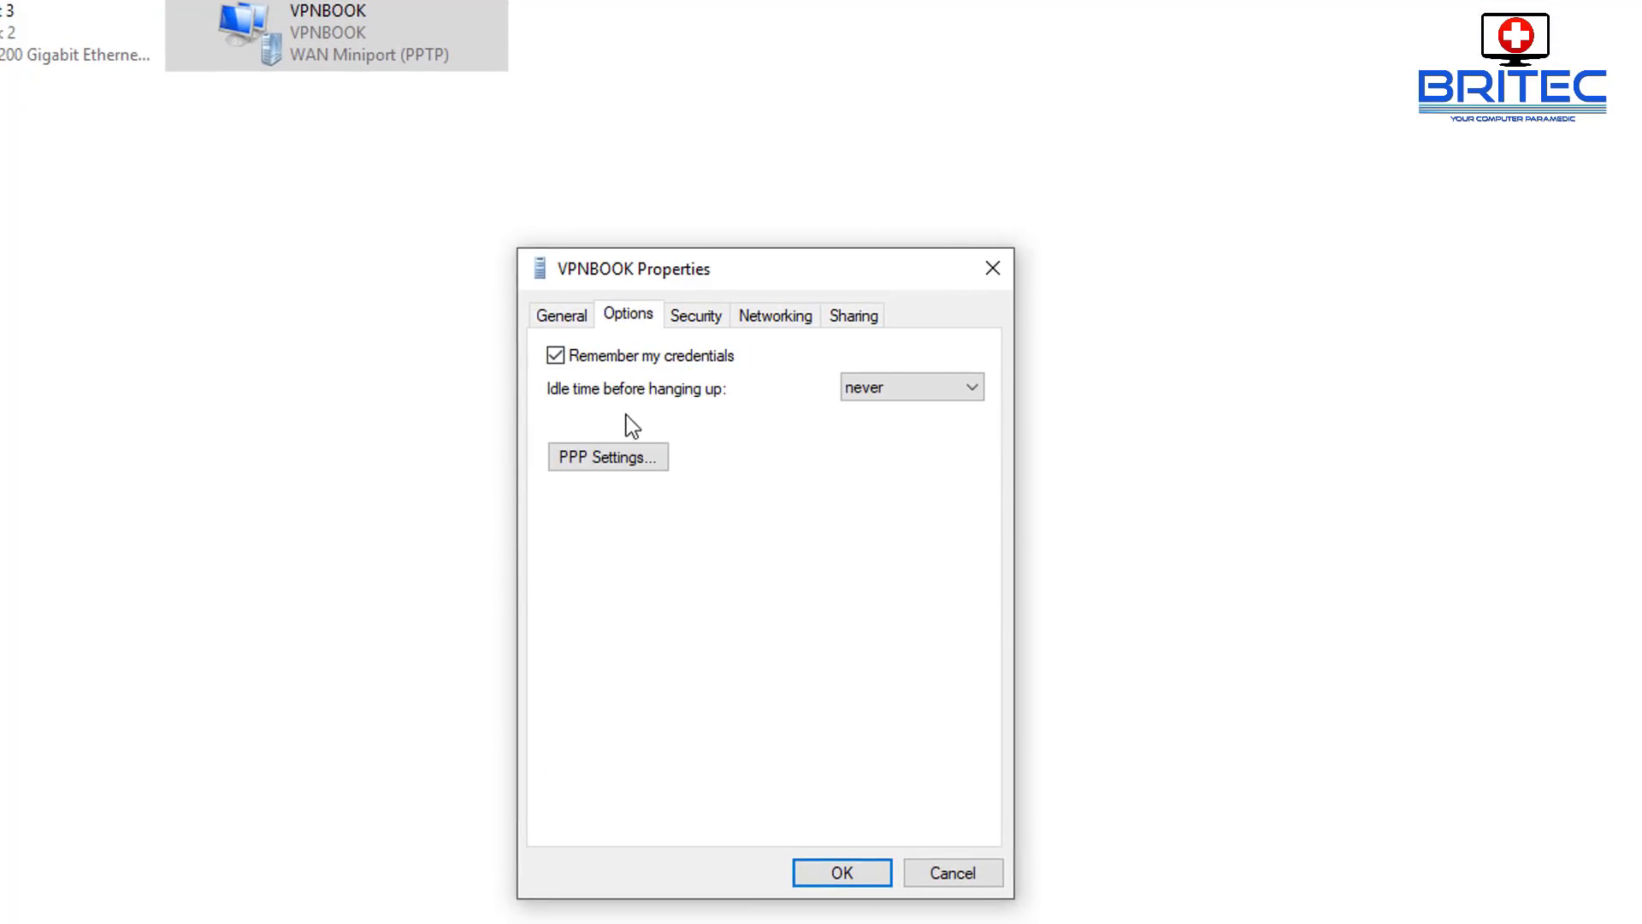
click(694, 316)
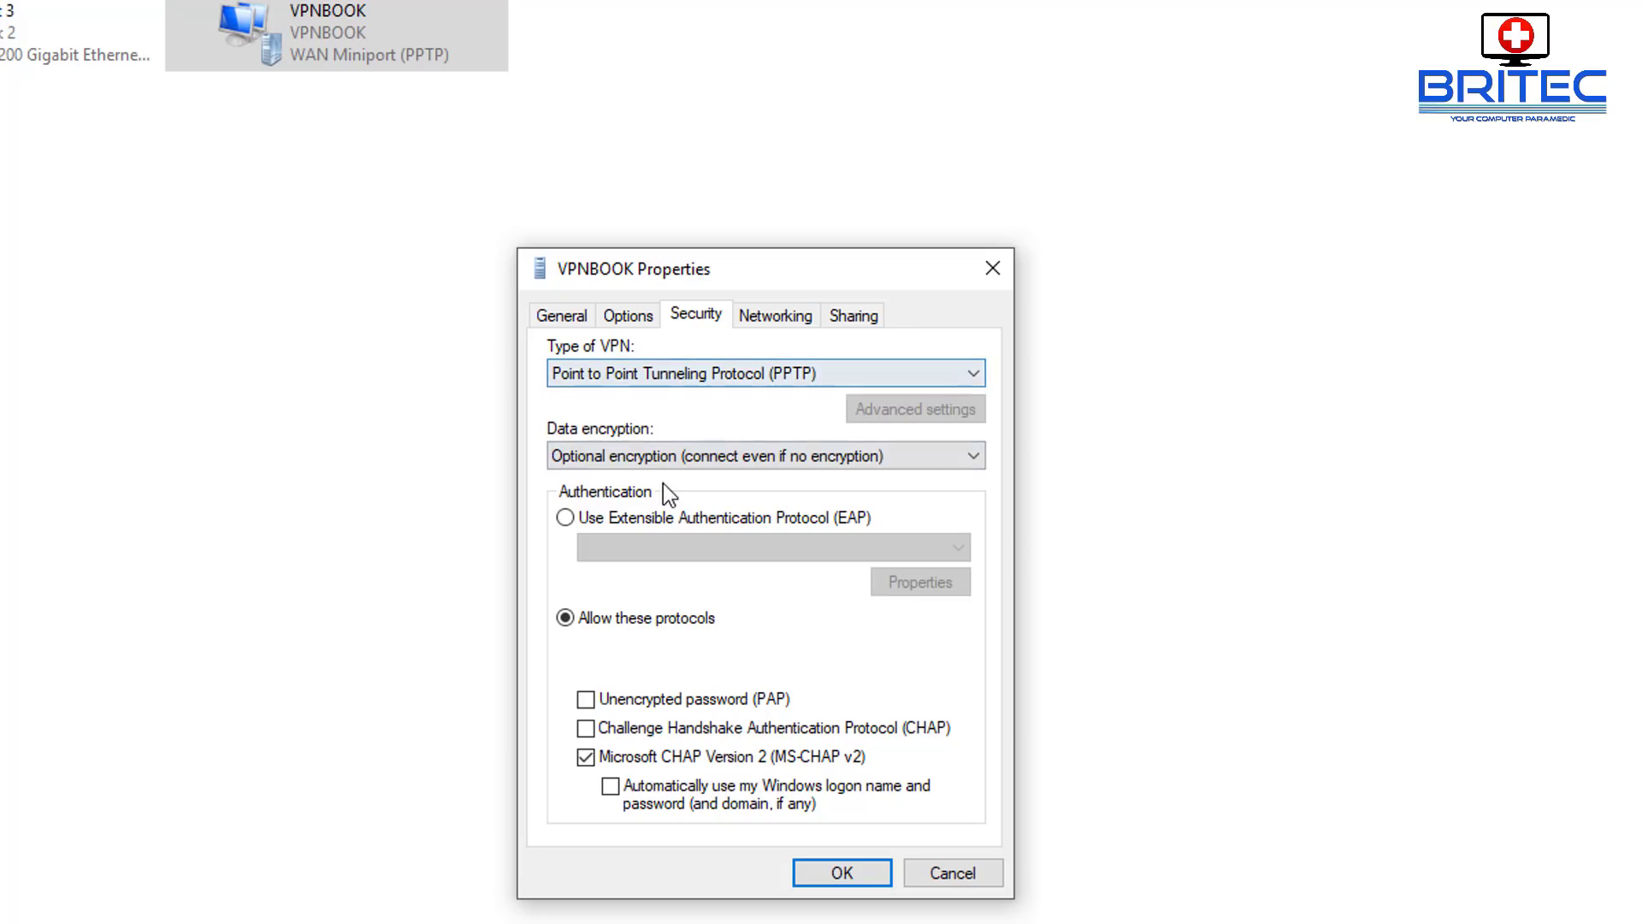
click(762, 320)
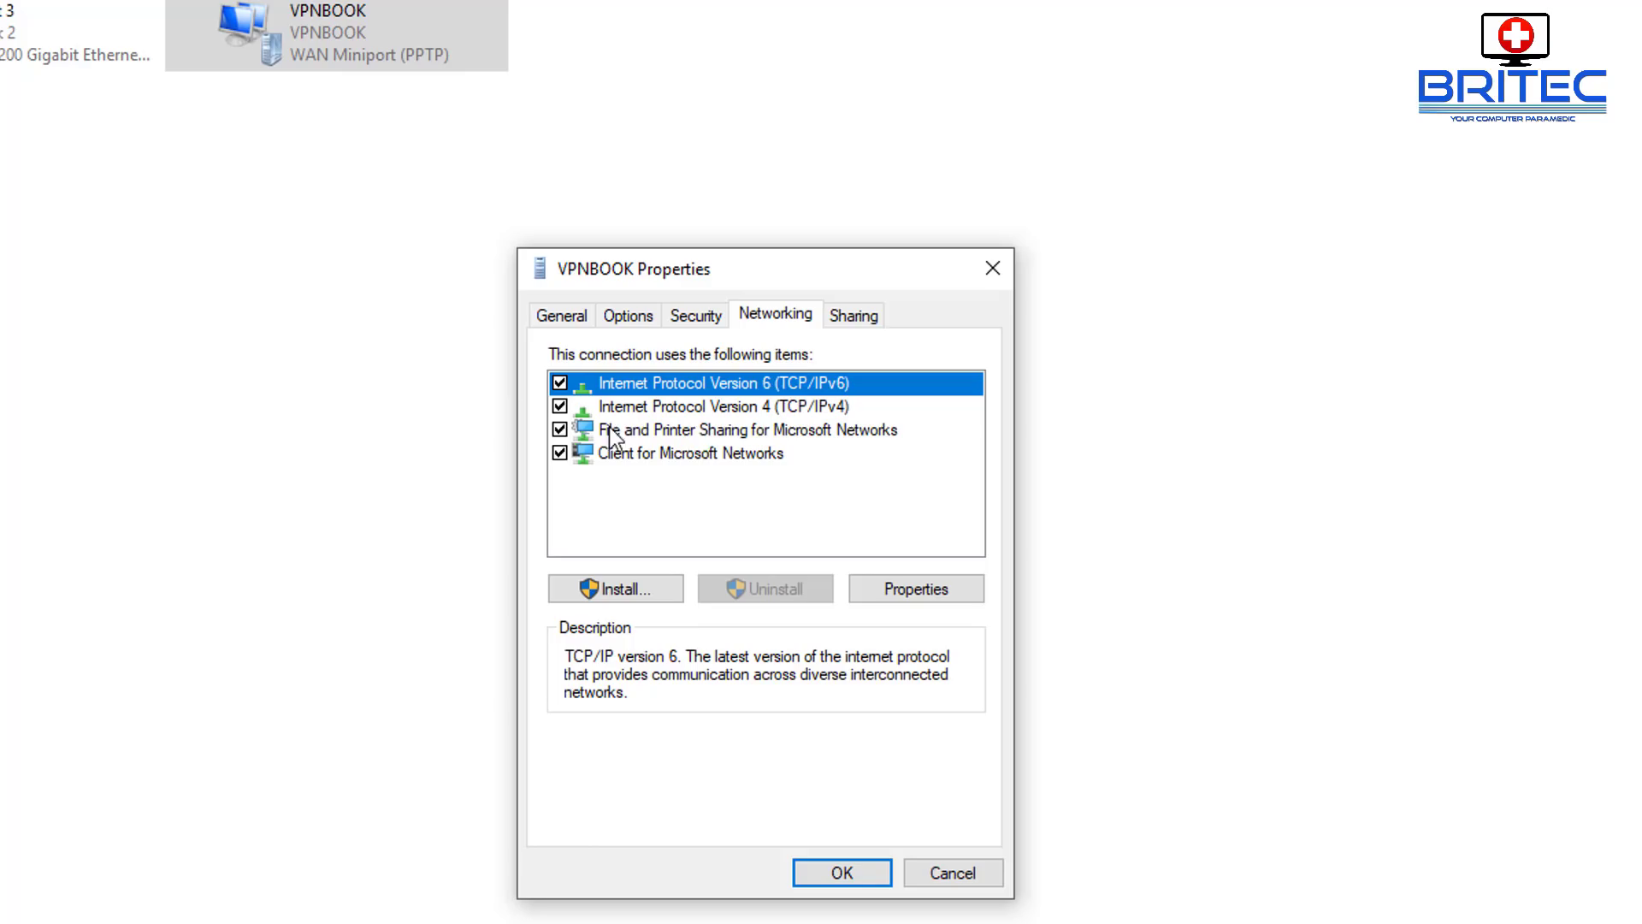
click(834, 313)
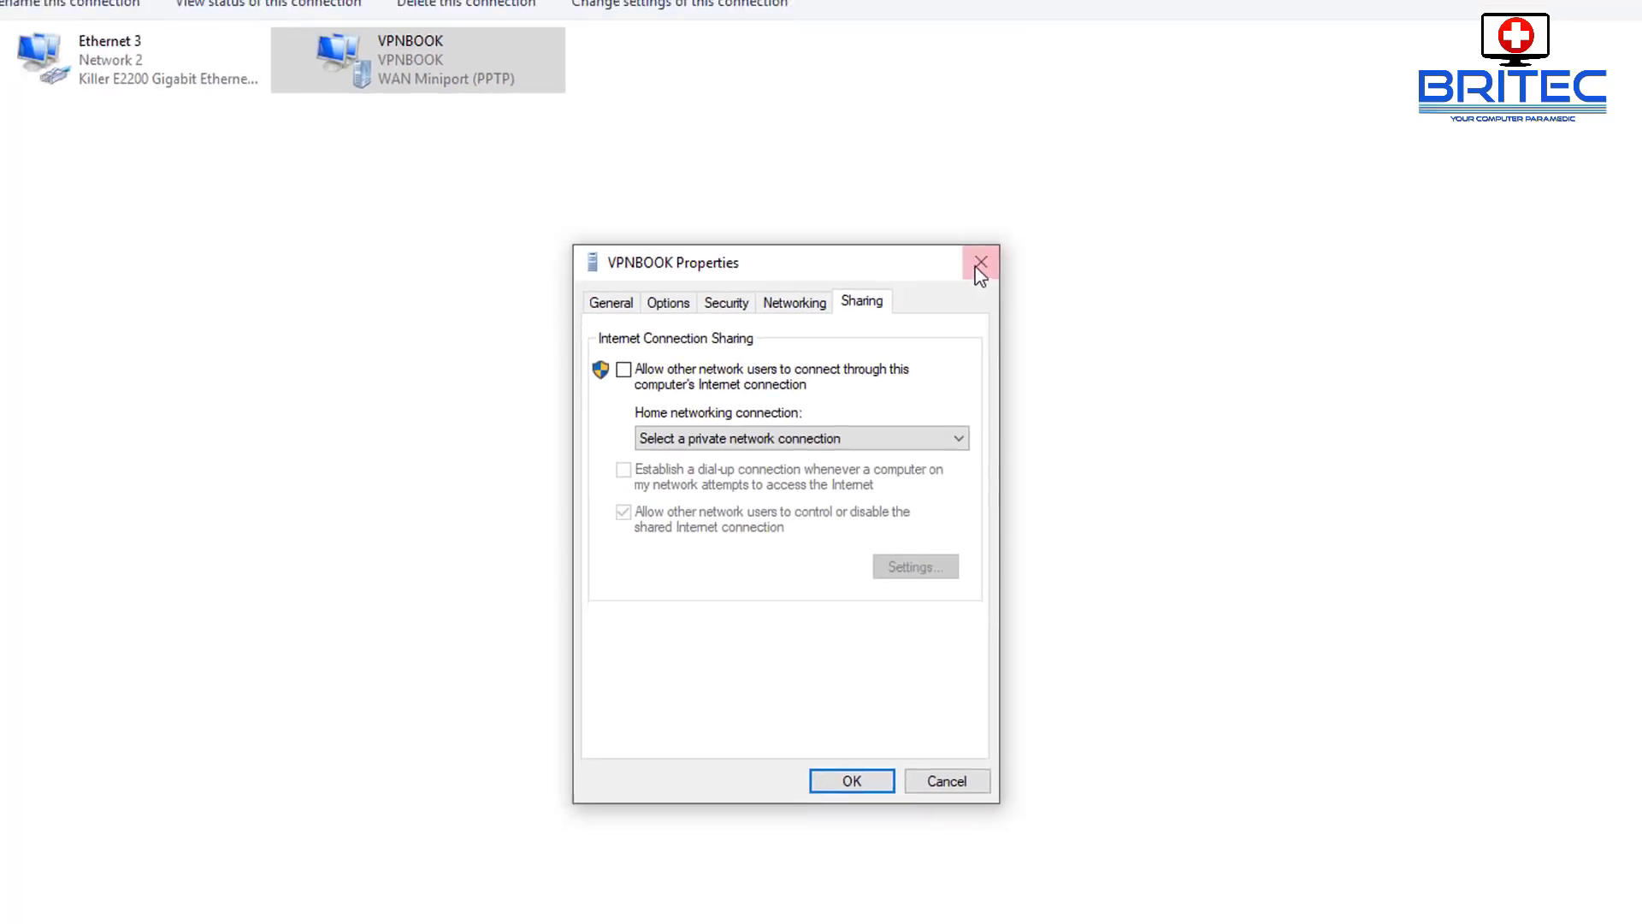
Close the VPNBOOK Properties dialog, Network Connections window and Settings.
click(980, 273)
click(1622, 9)
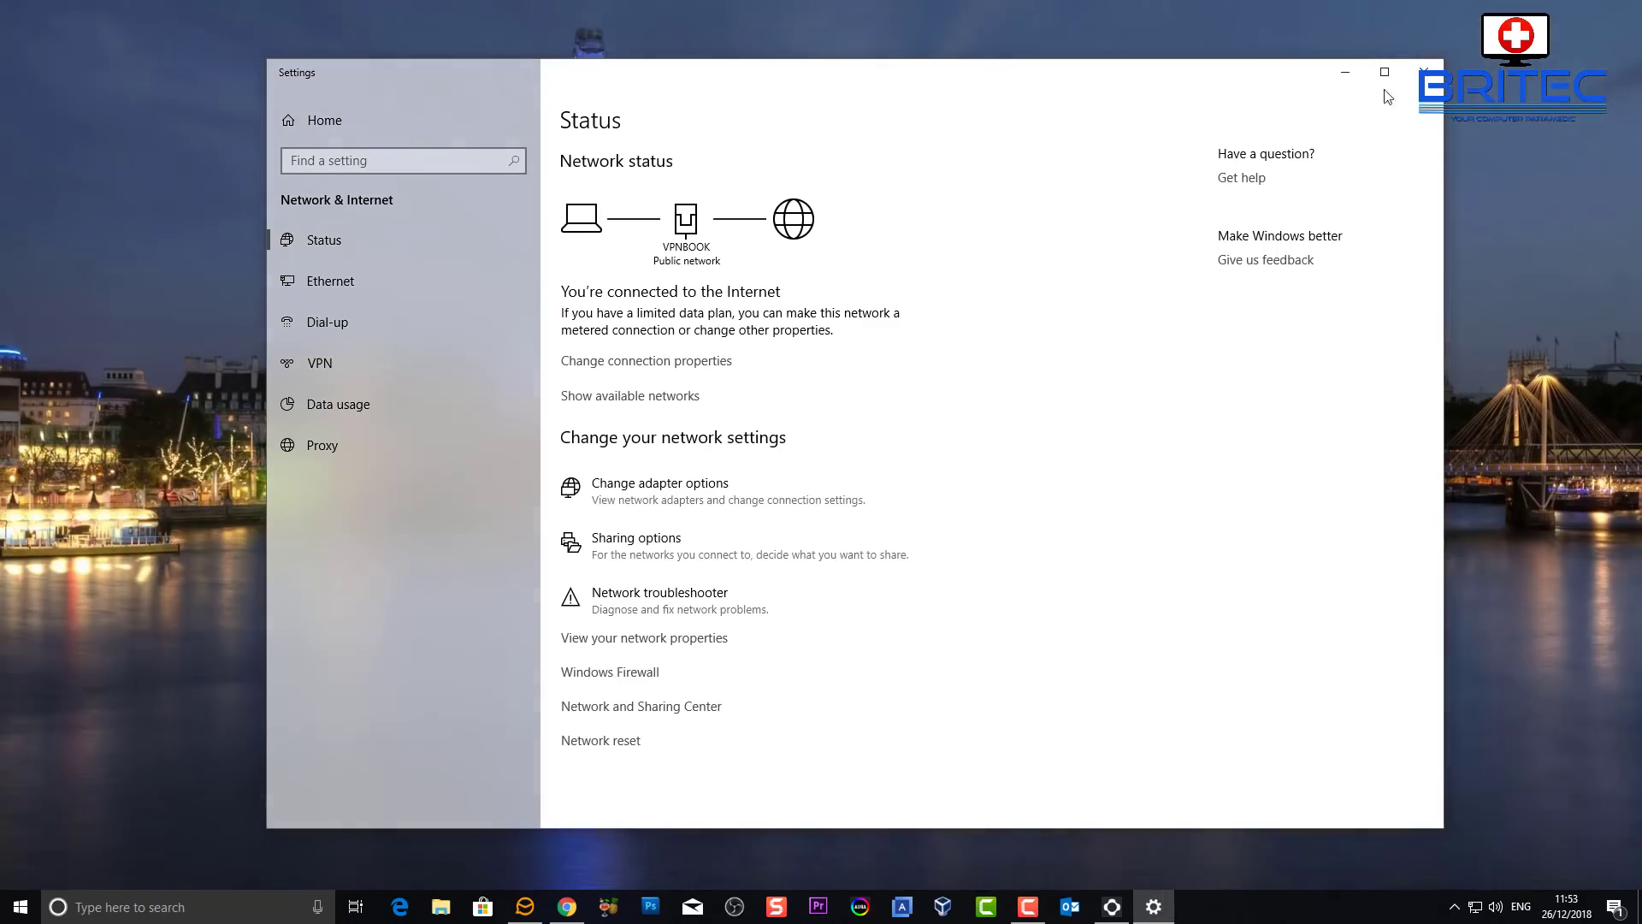
click(1423, 71)
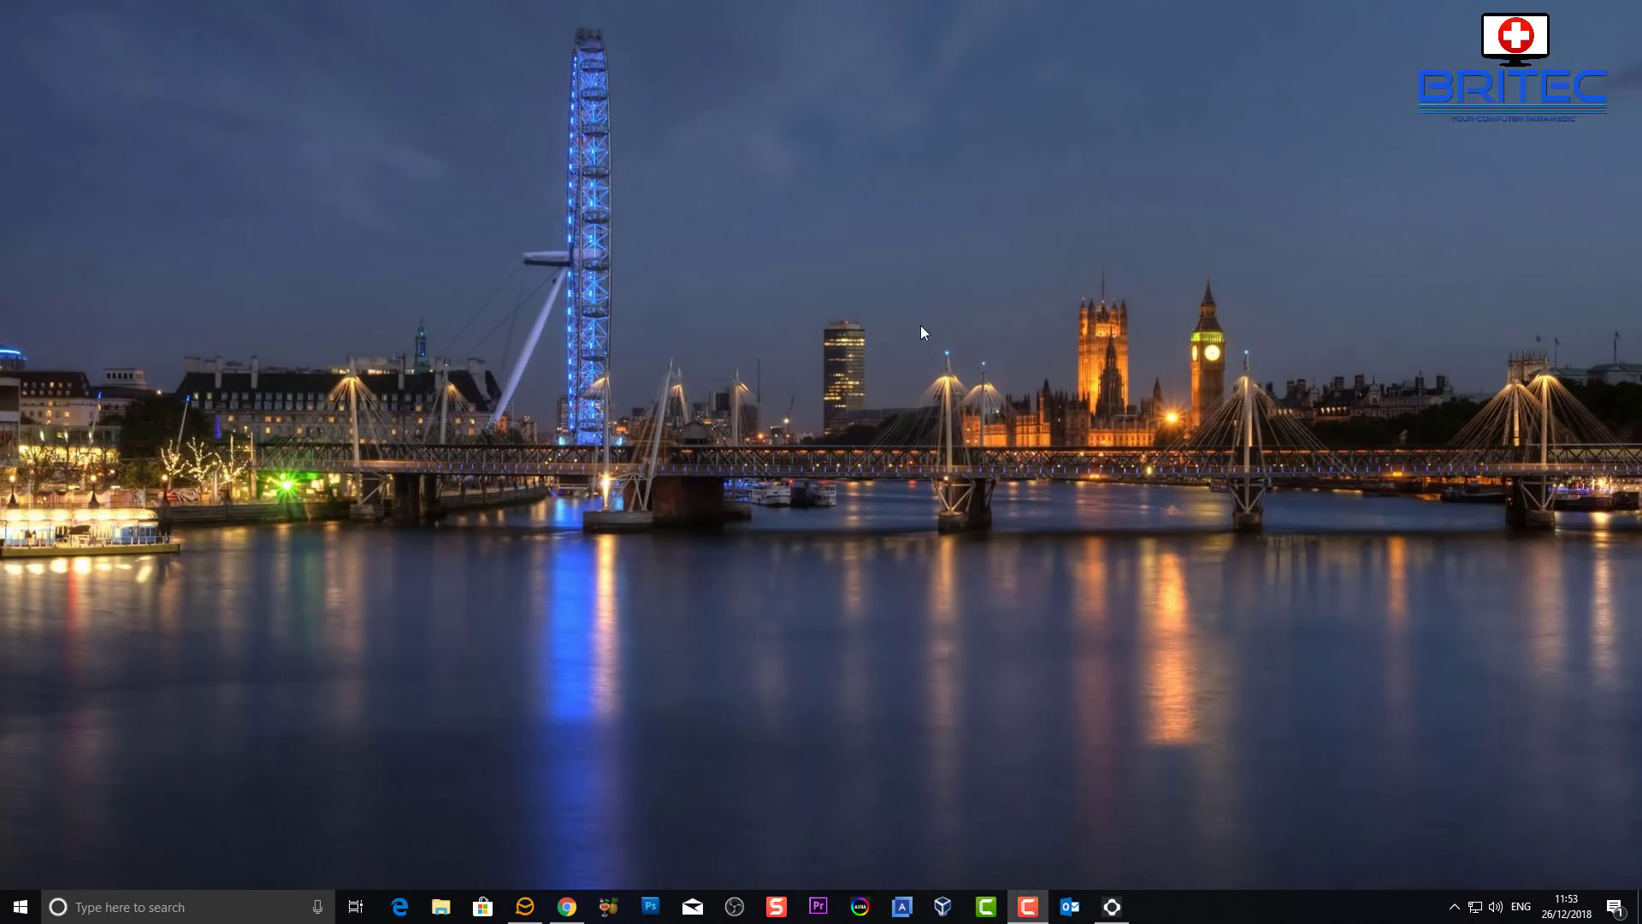
Open a new Chrome window and visit WhatsMyIP to confirm the IP reads 37.187.158.97.
right_click(568, 907)
click(547, 806)
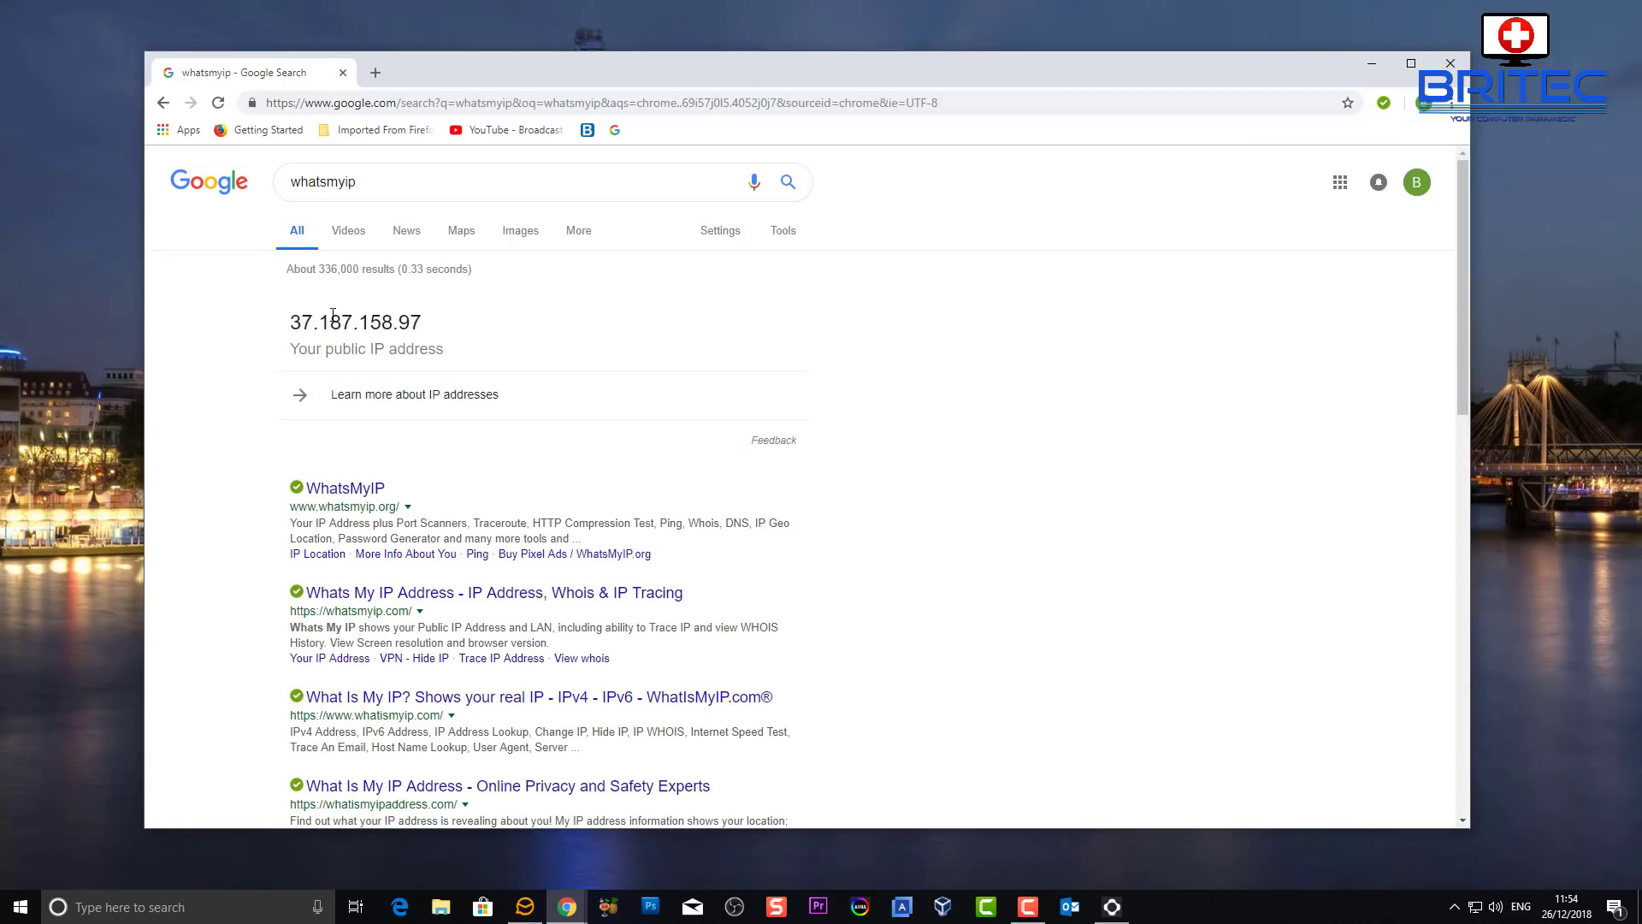
click(362, 493)
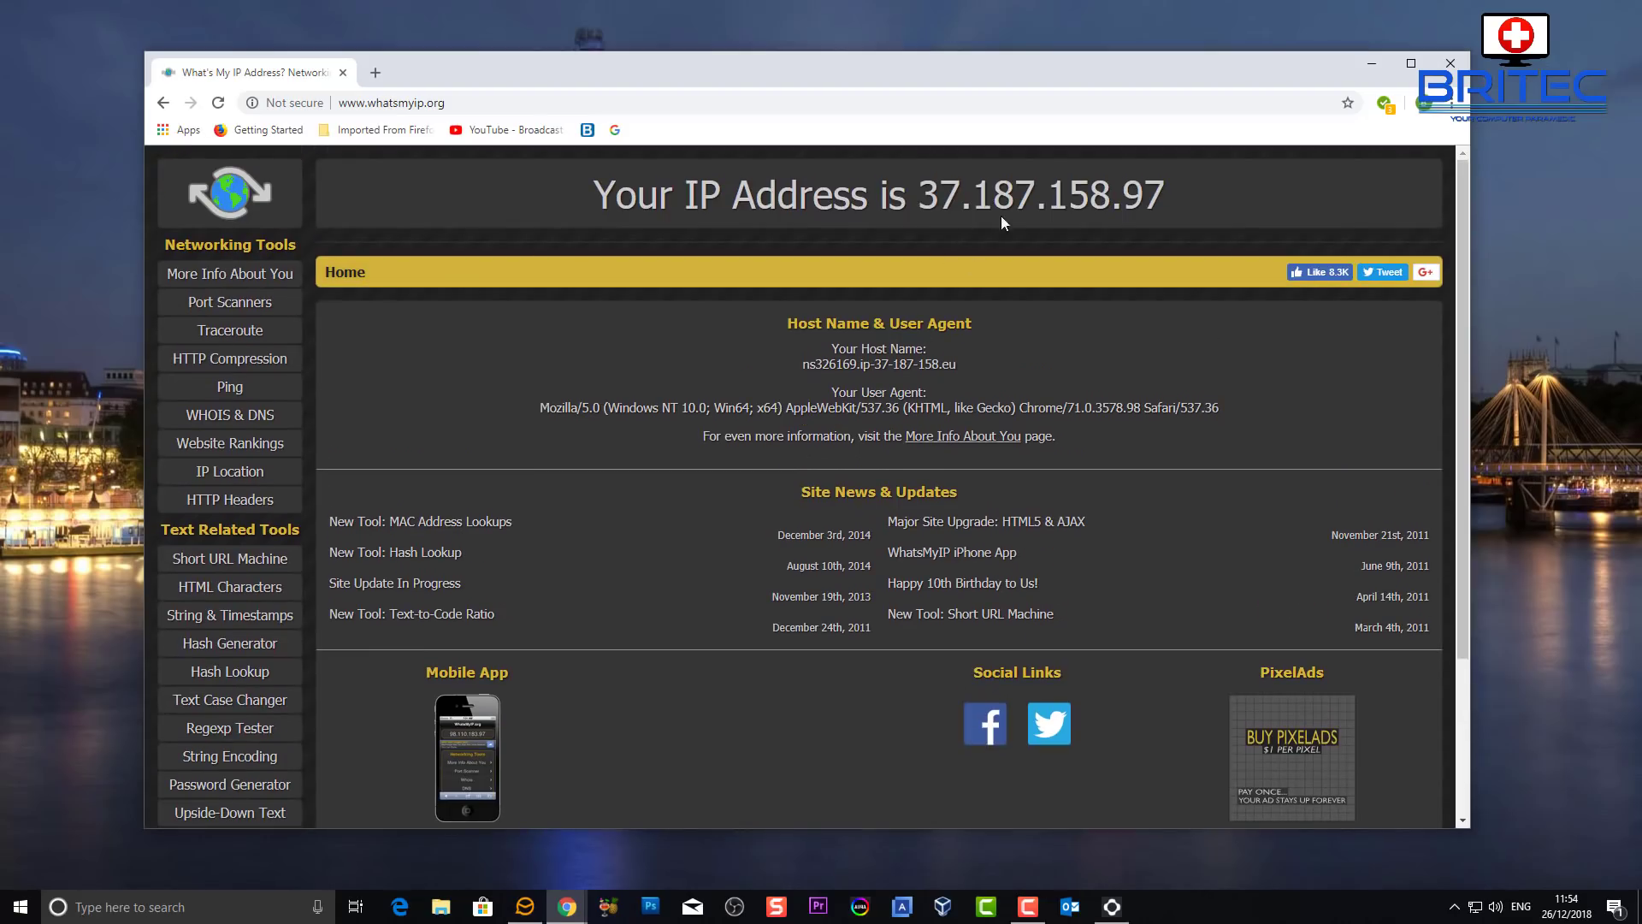
scroll(1026, 342, down, 3)
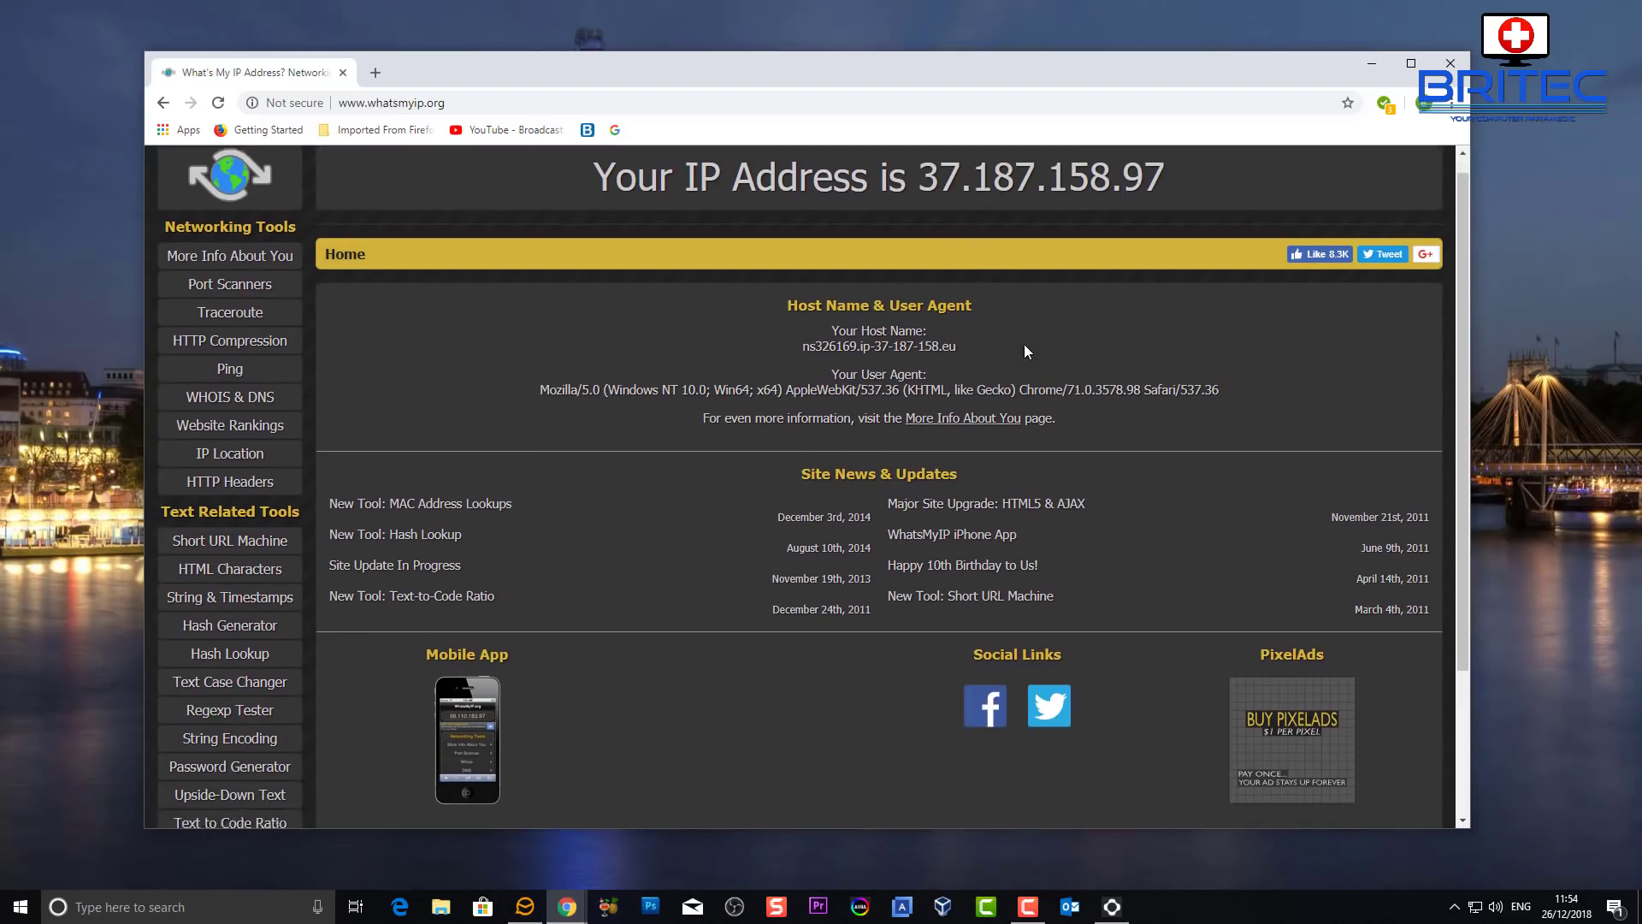
scroll(1255, 166, up, 3)
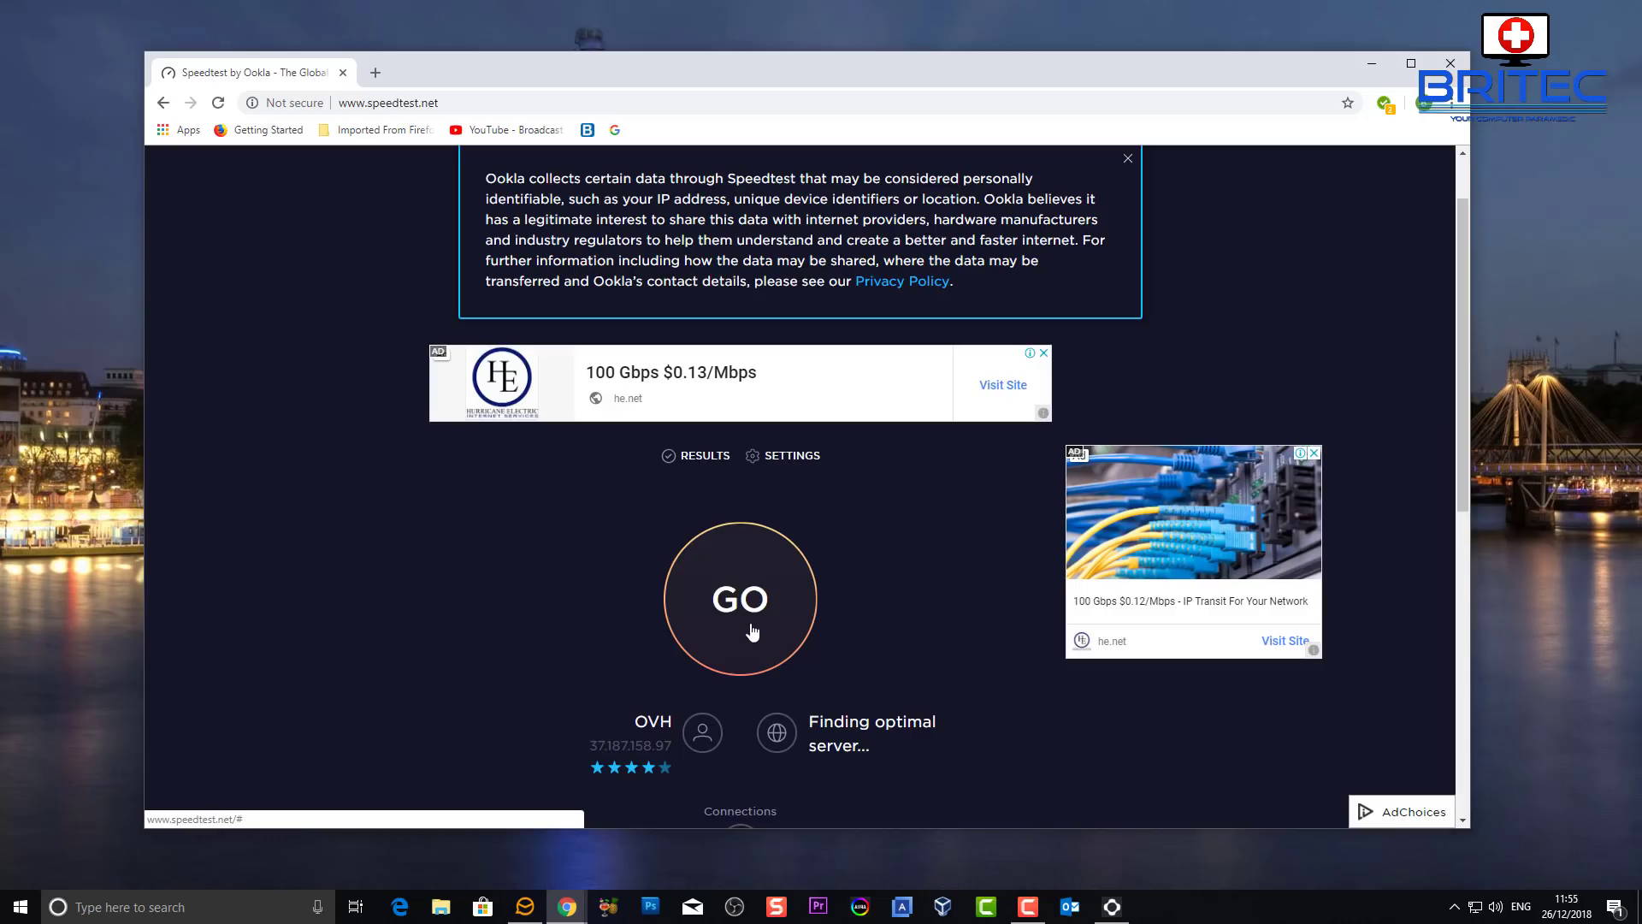
Run the Speedtest over the VPN (24 ms ping, 16.33 Mbps down, 8.68 Mbps up) and close the browser.
click(751, 631)
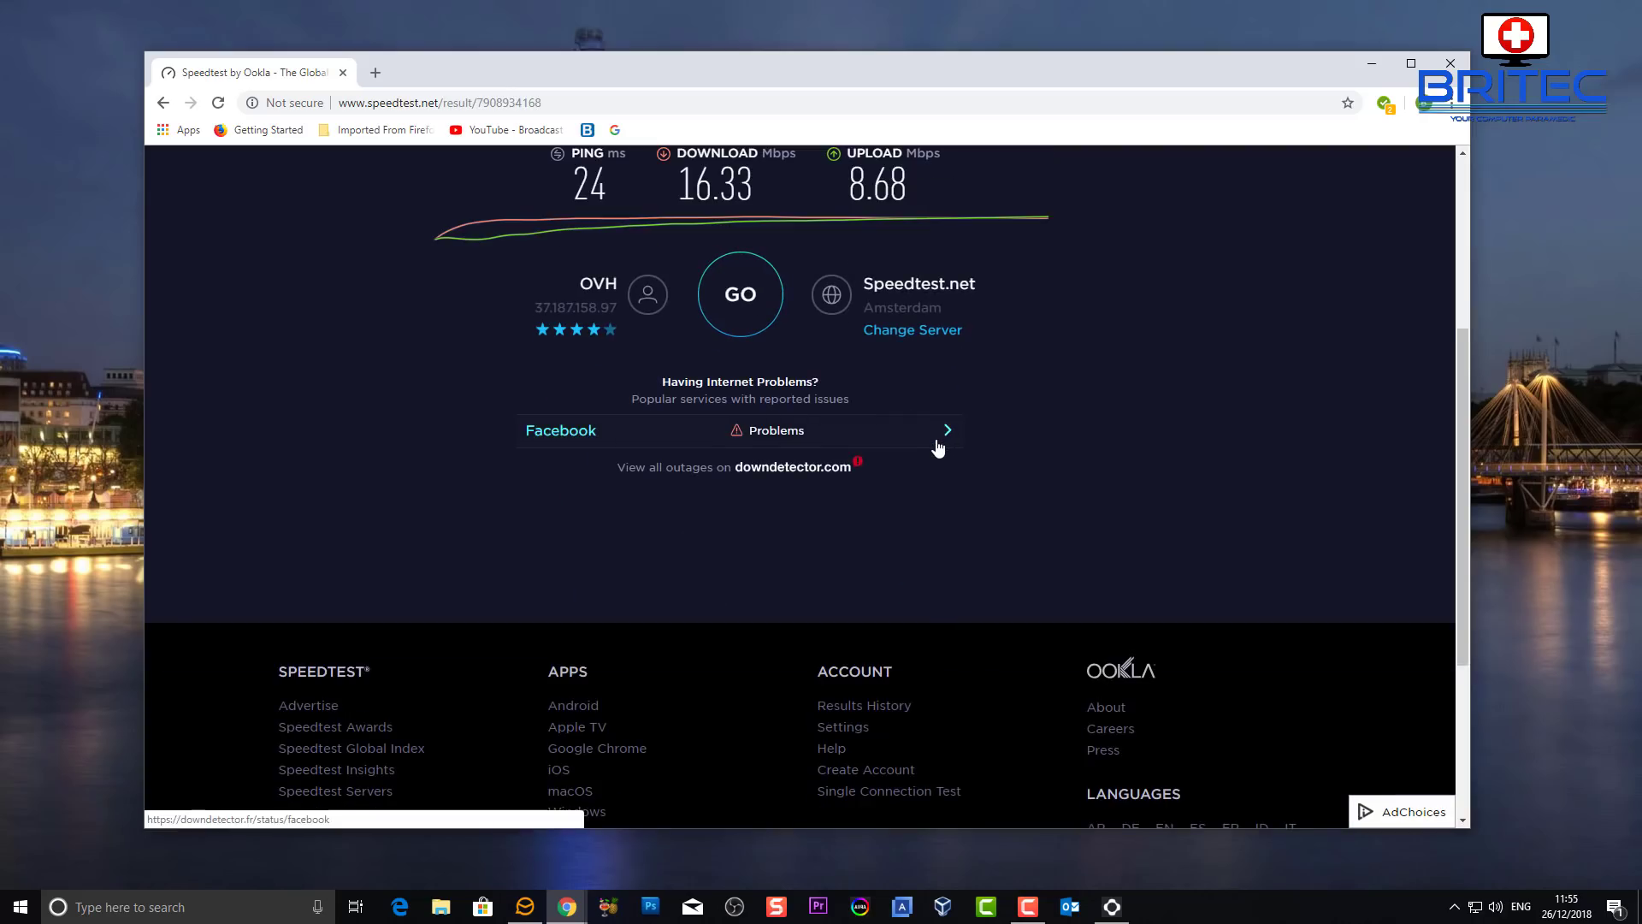
scroll(939, 446, up, 2)
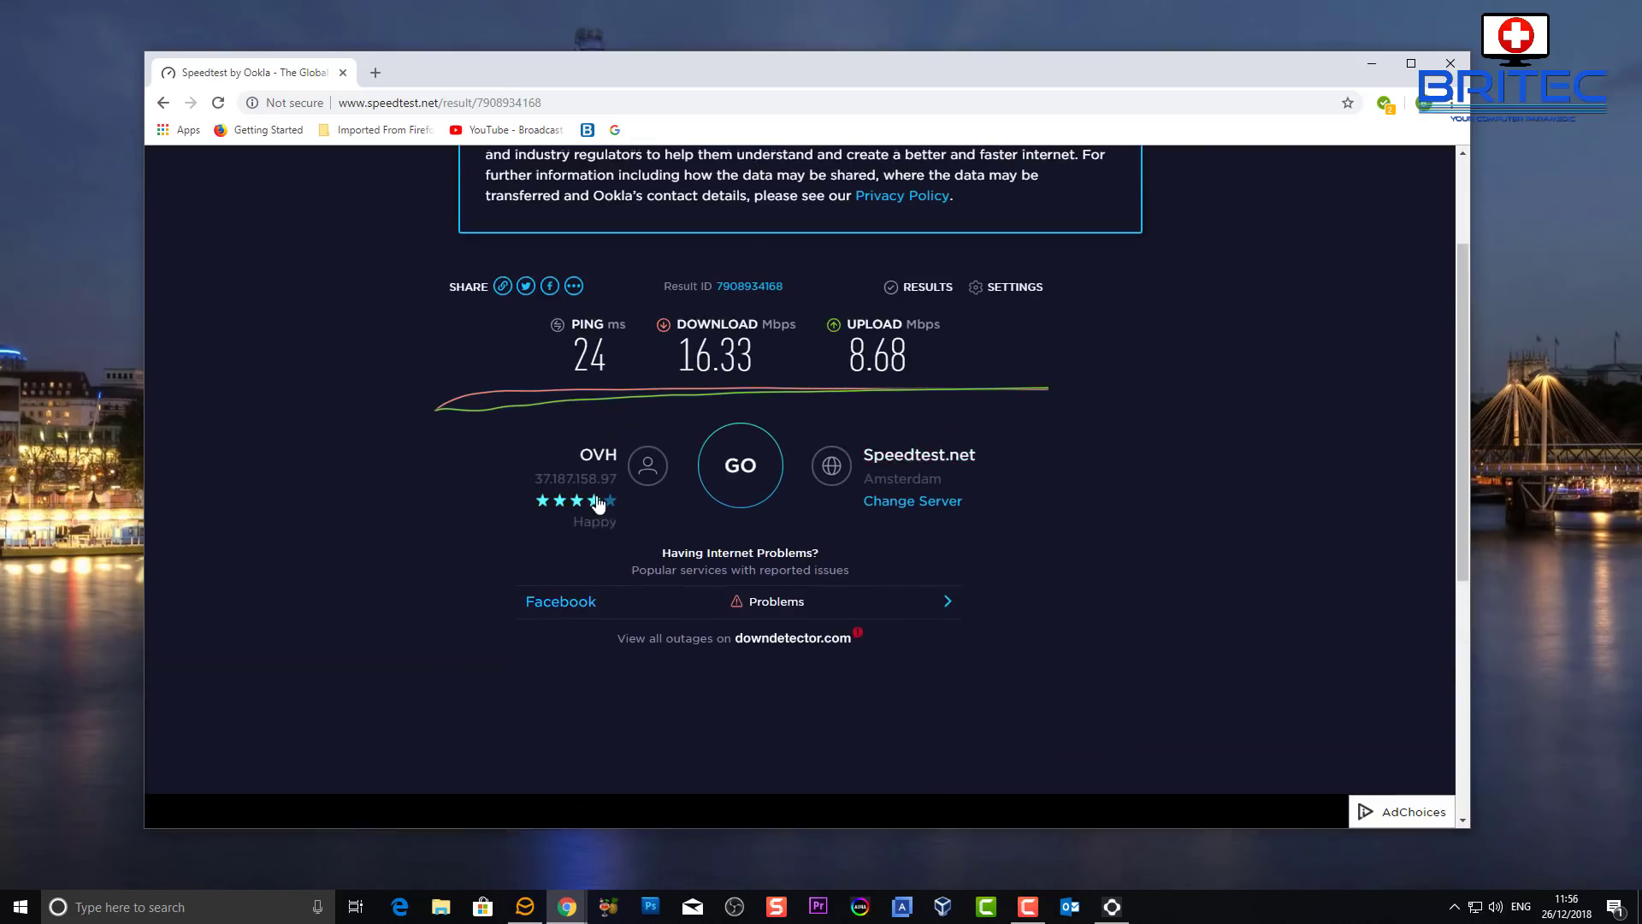
scroll(958, 483, up, 2)
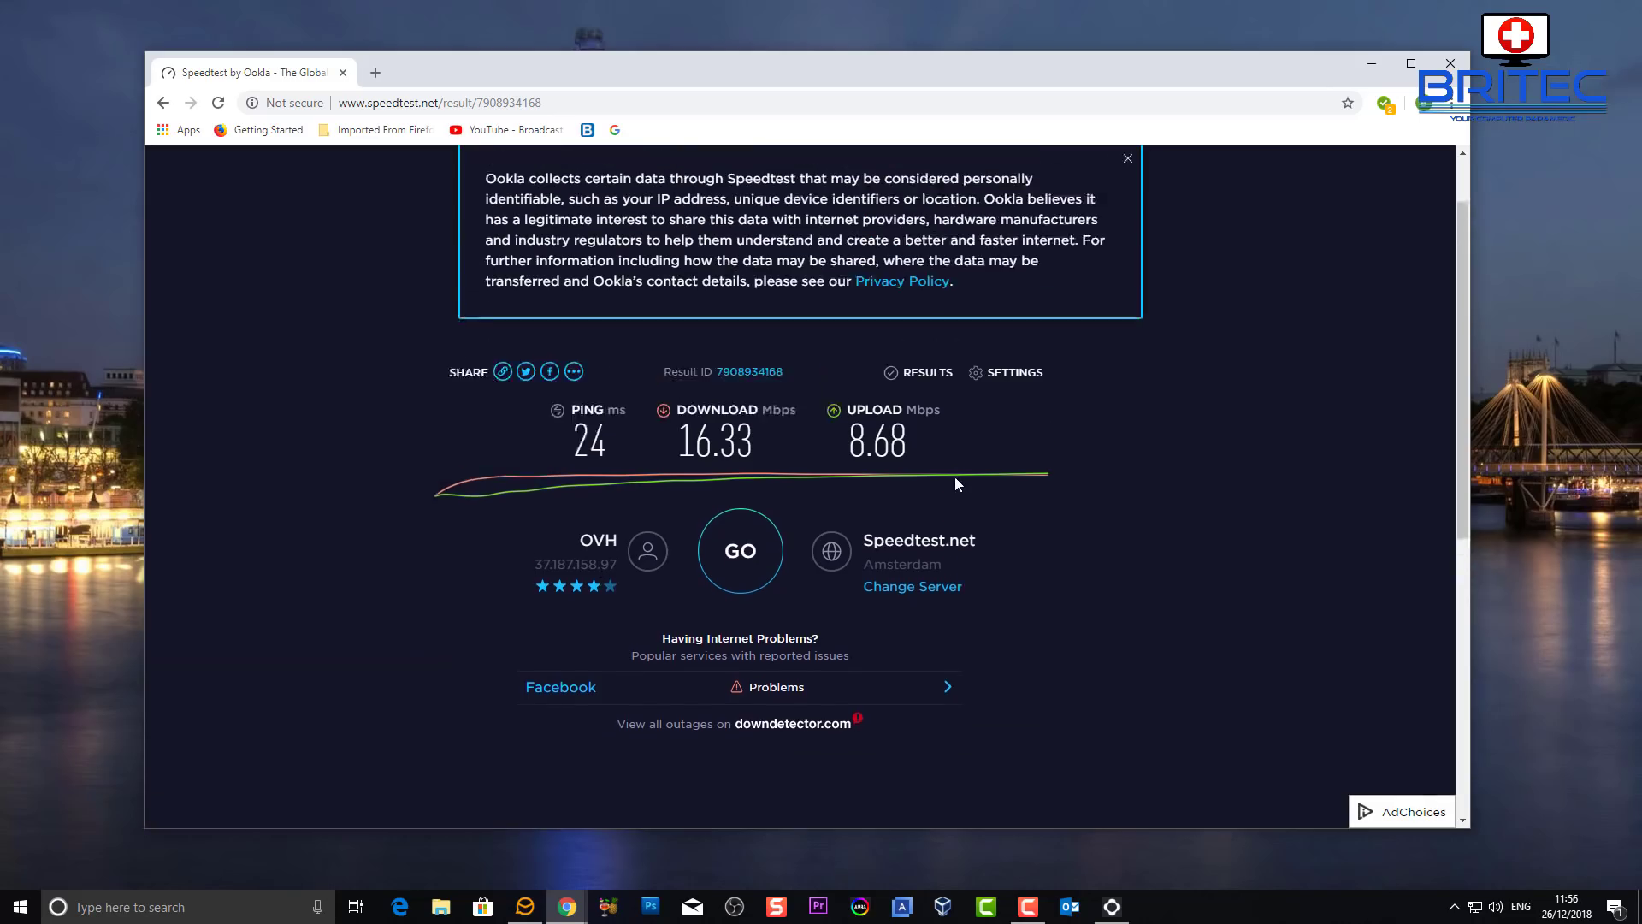
click(1450, 63)
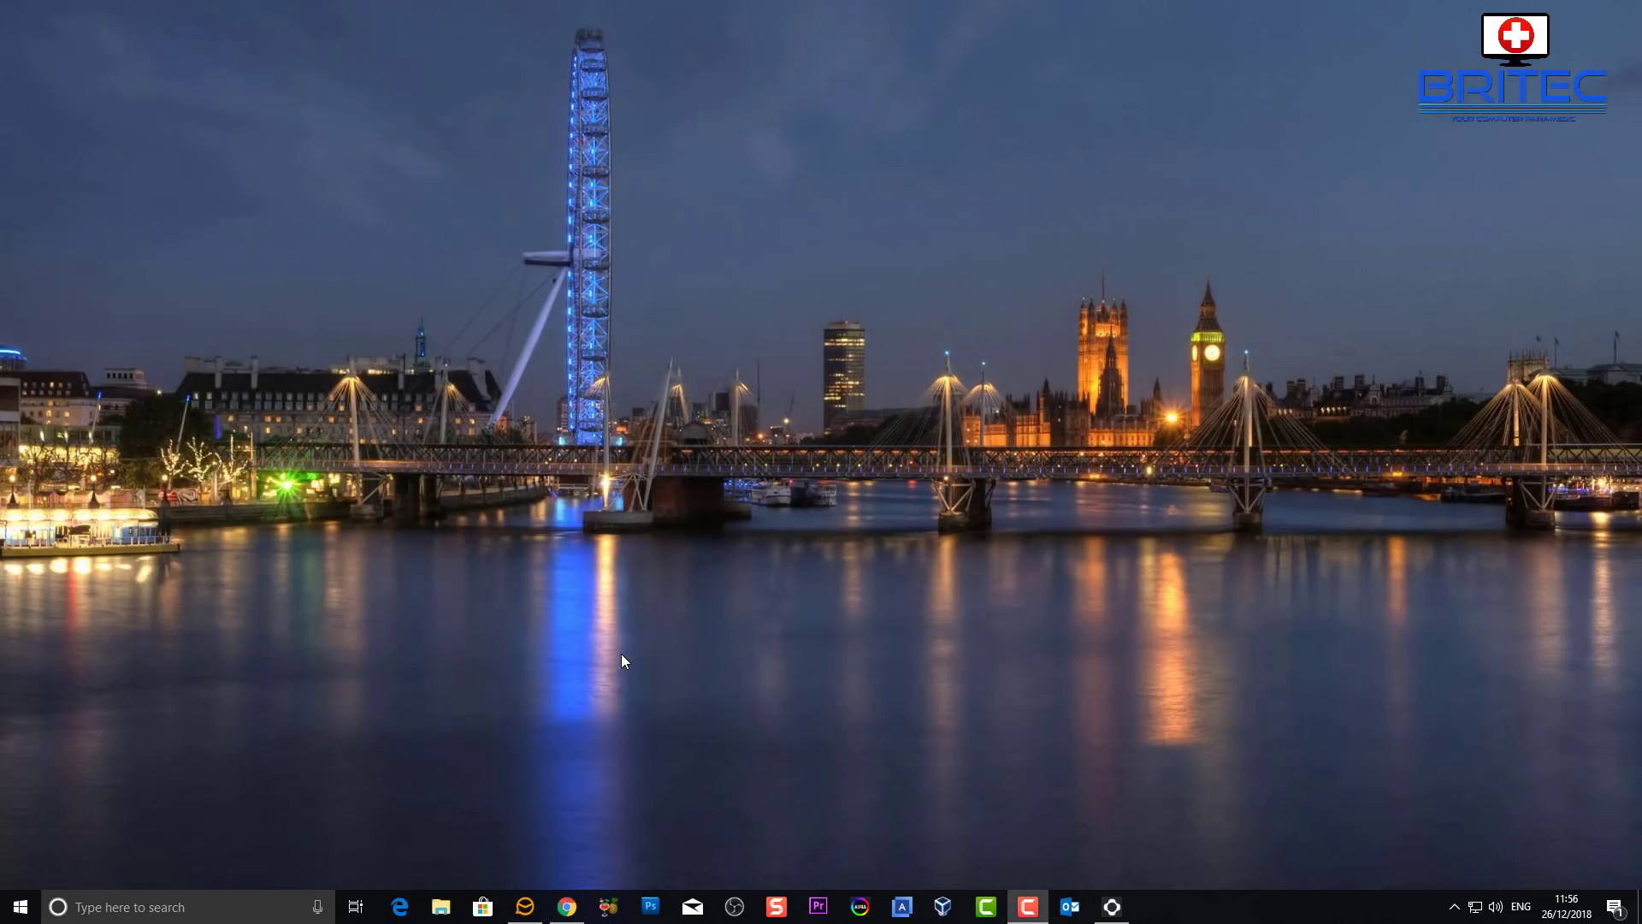
Disconnect the VPNBOOK connection from Settings' Network & Internet VPN page.
click(20, 906)
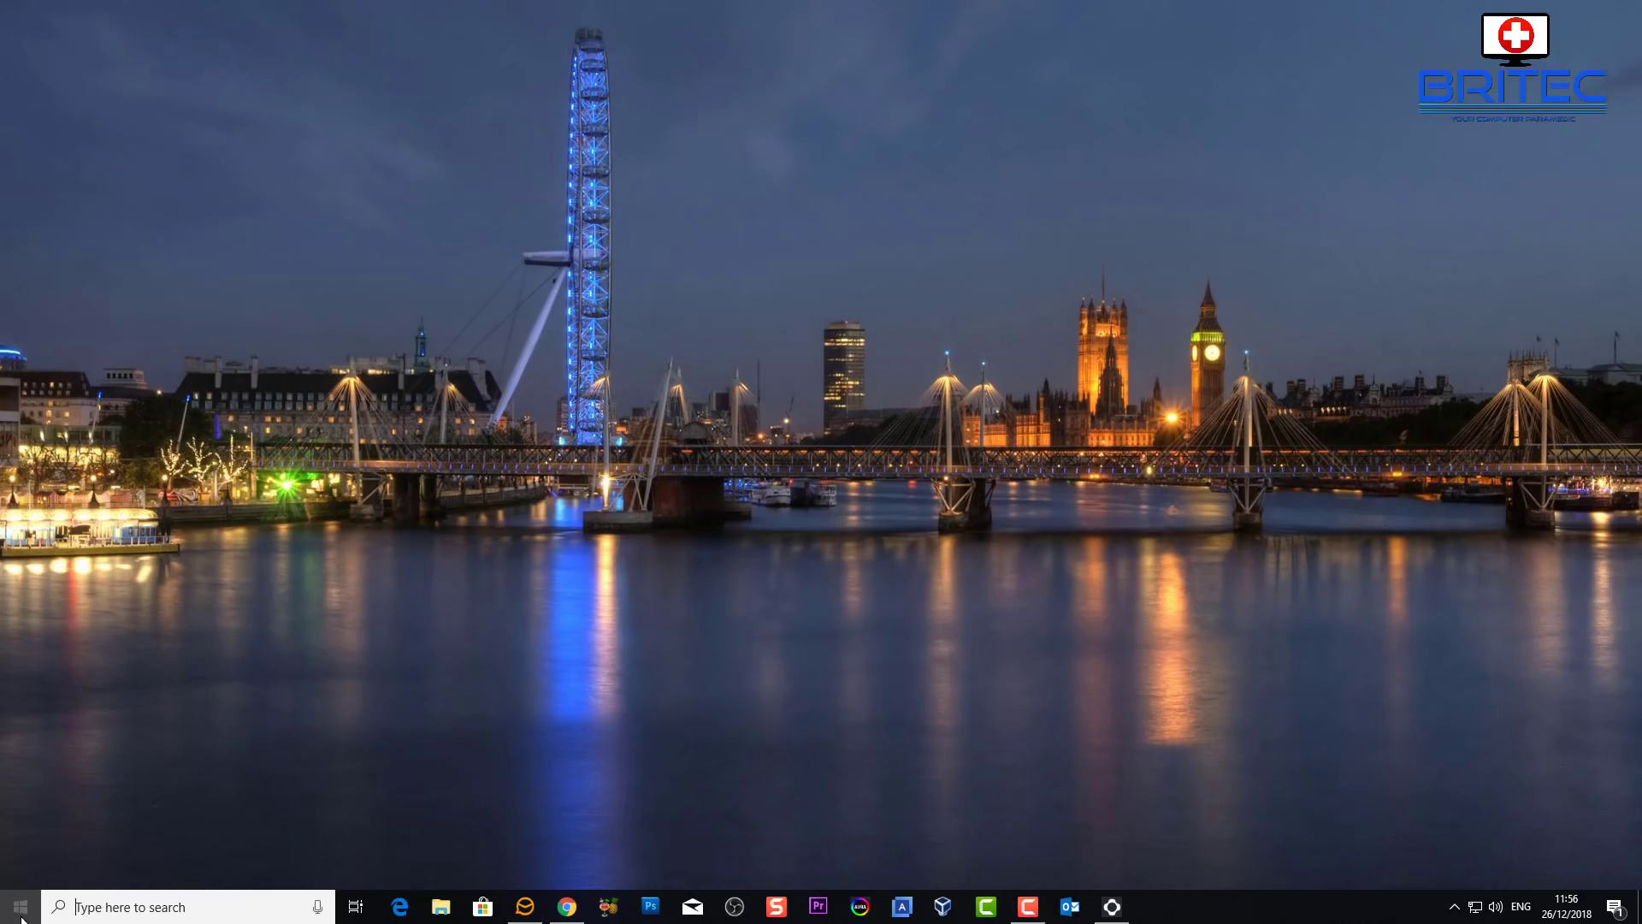
click(17, 831)
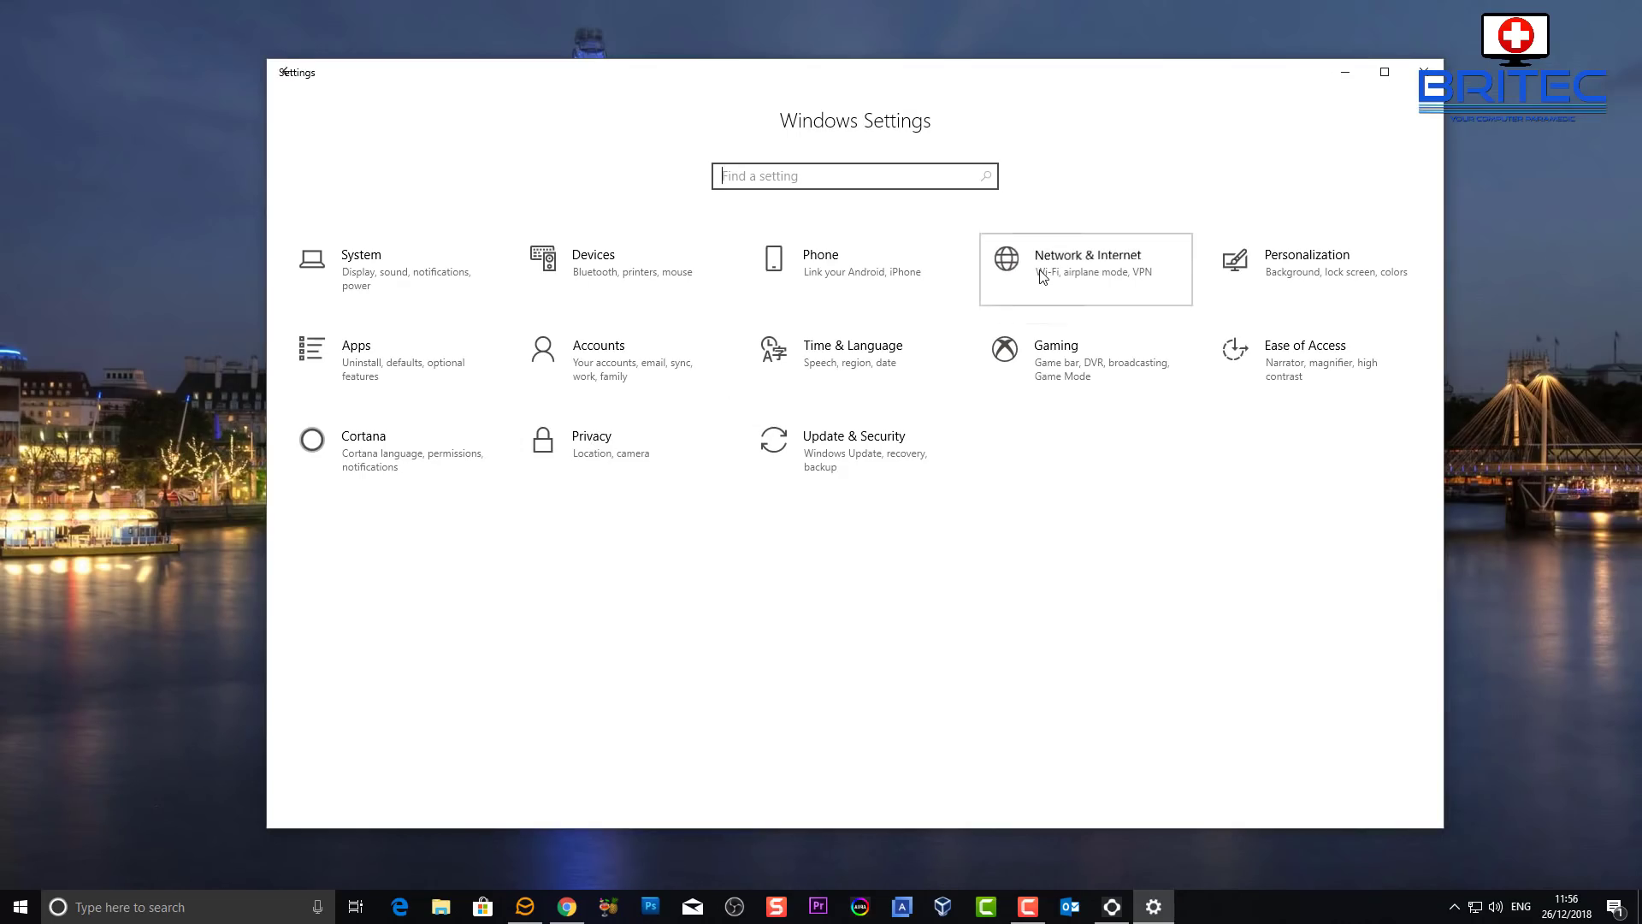
click(1009, 286)
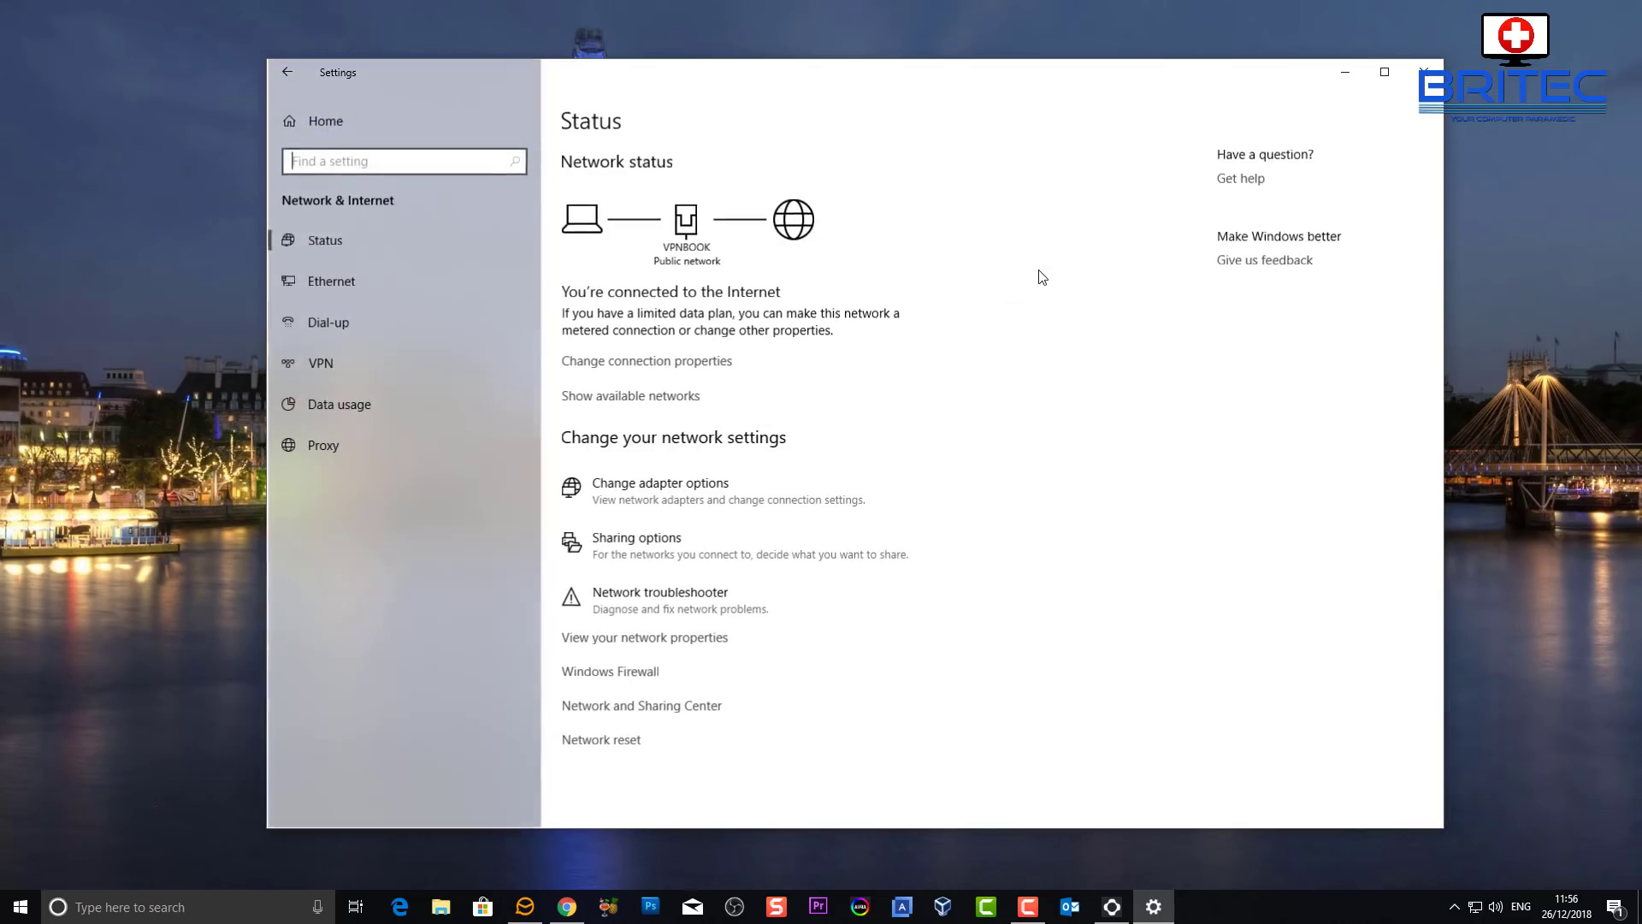
click(333, 364)
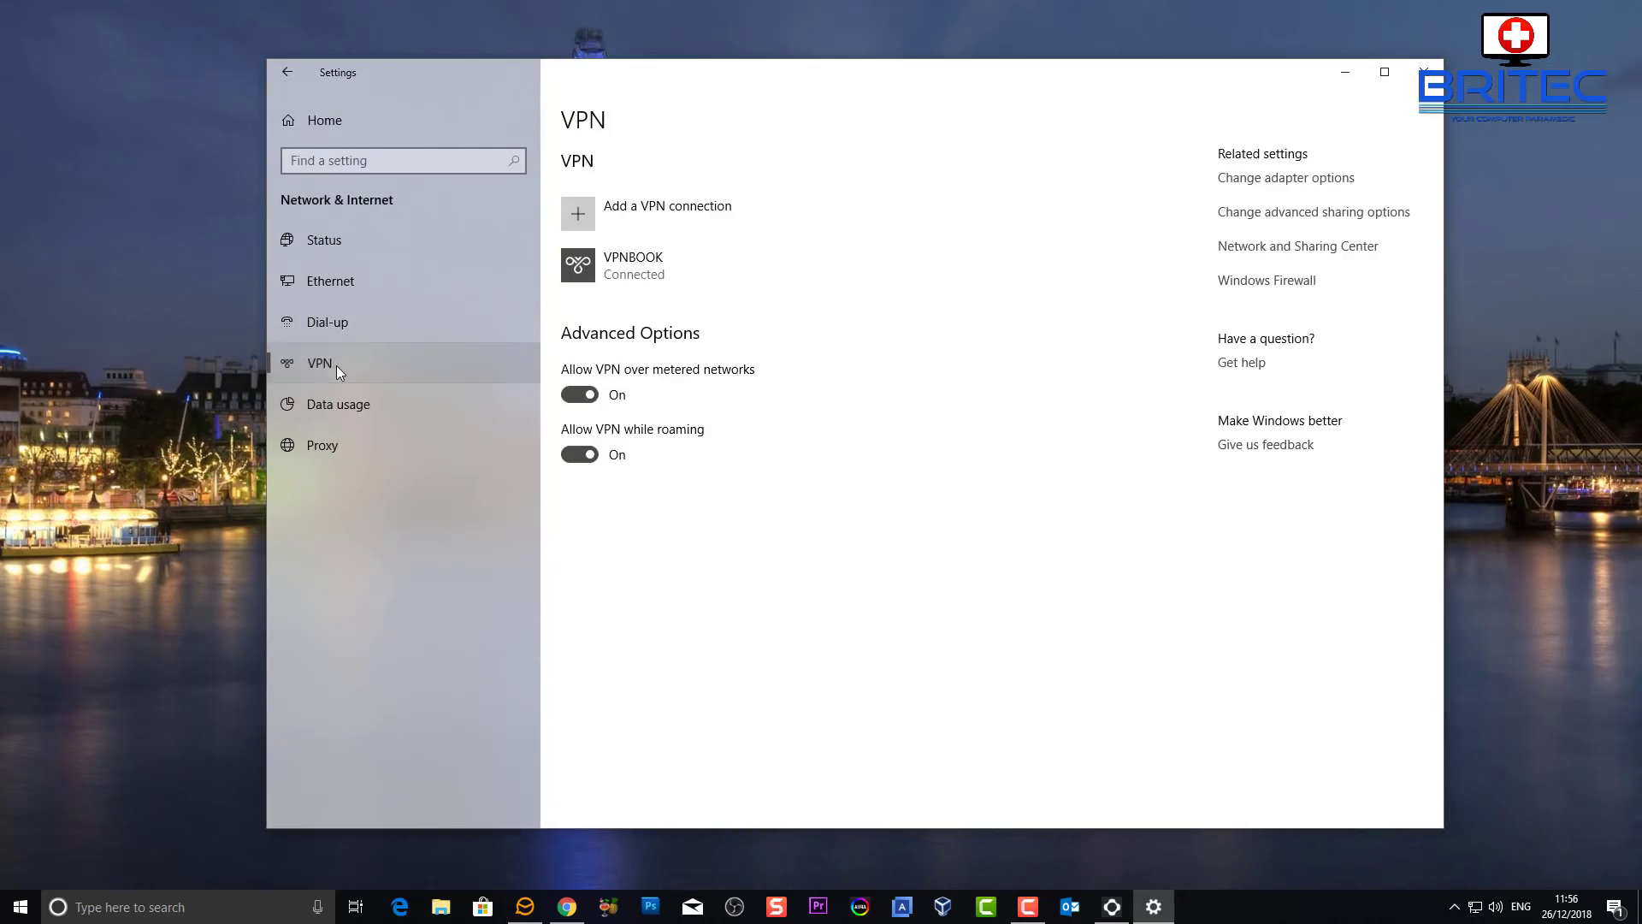
click(643, 268)
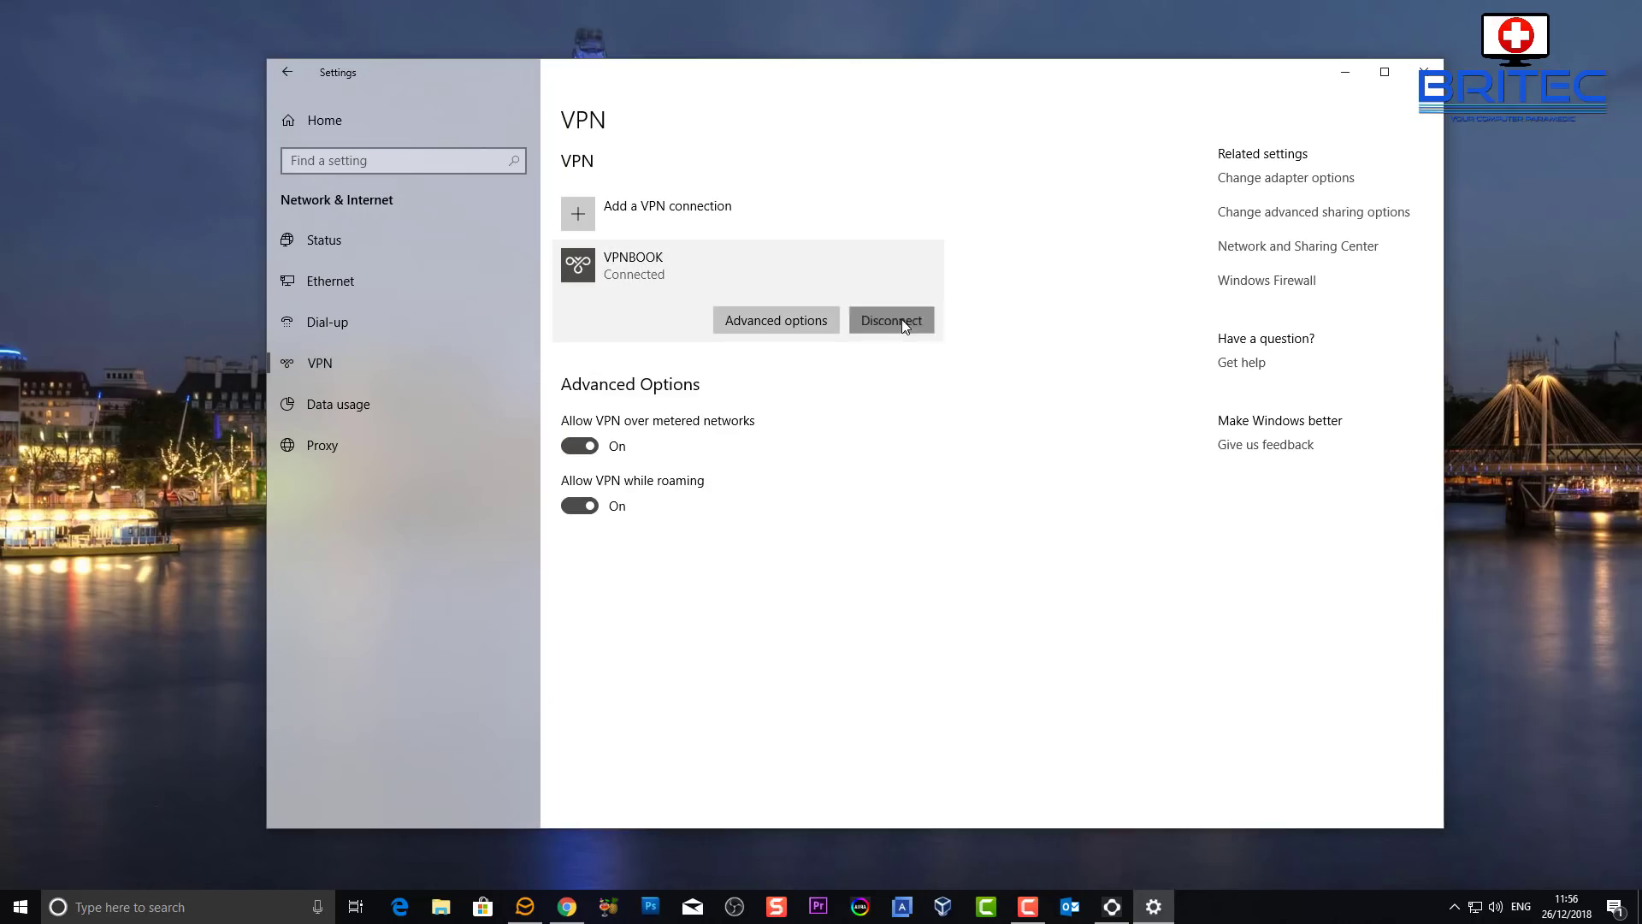
click(901, 319)
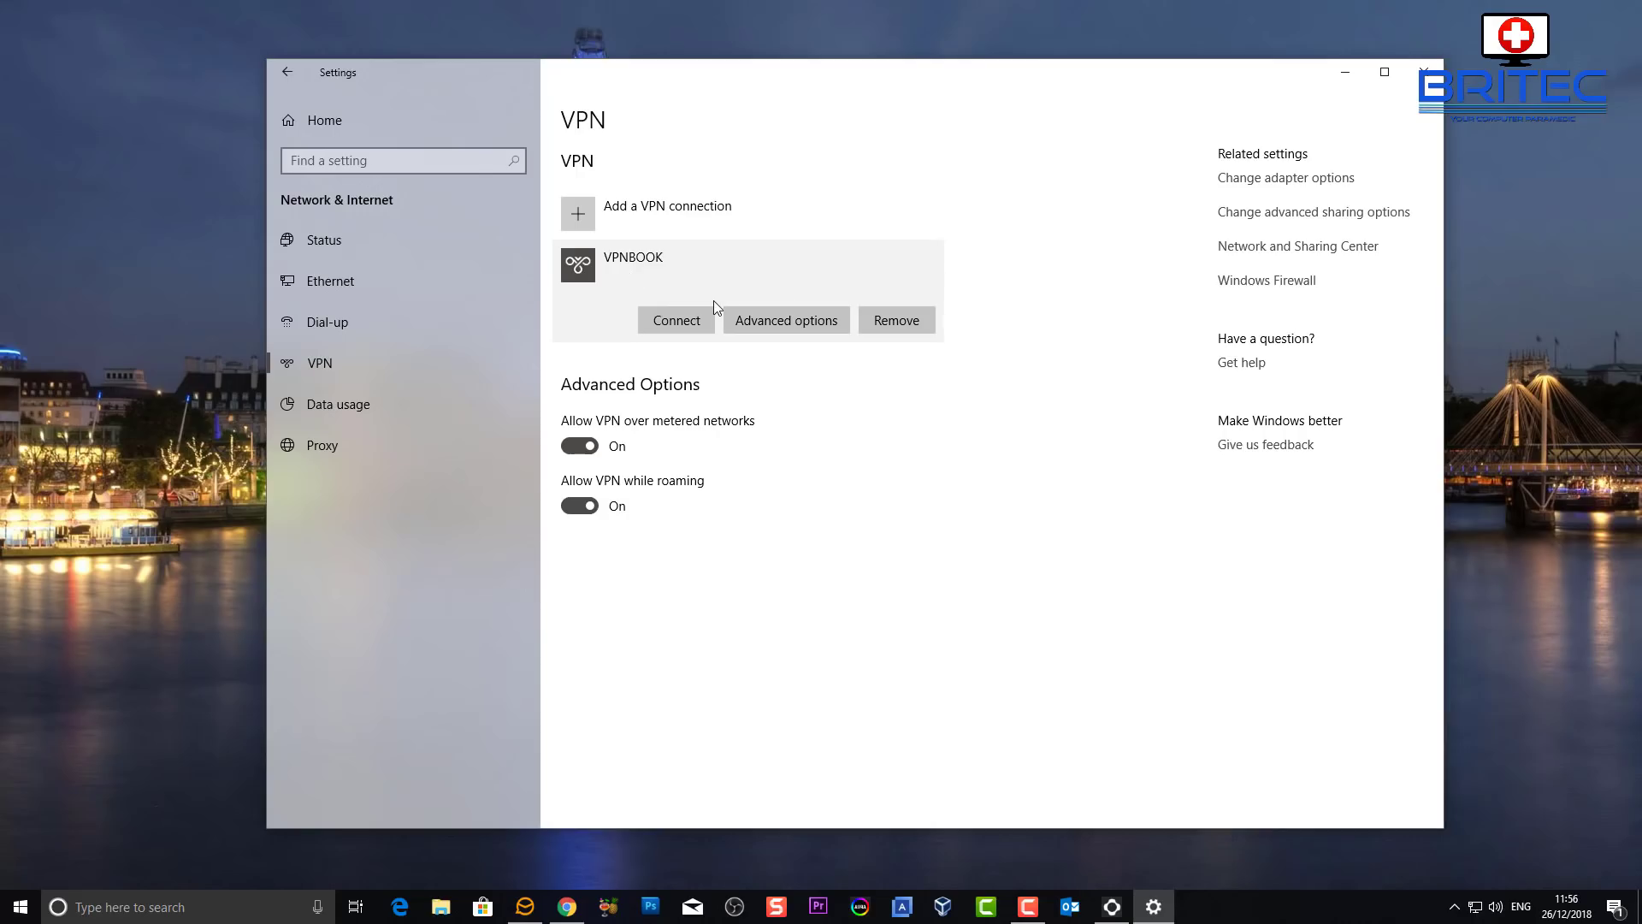
Remove the VPNBOOK connection from the VPN list, confirming the removal, and close Settings.
click(908, 333)
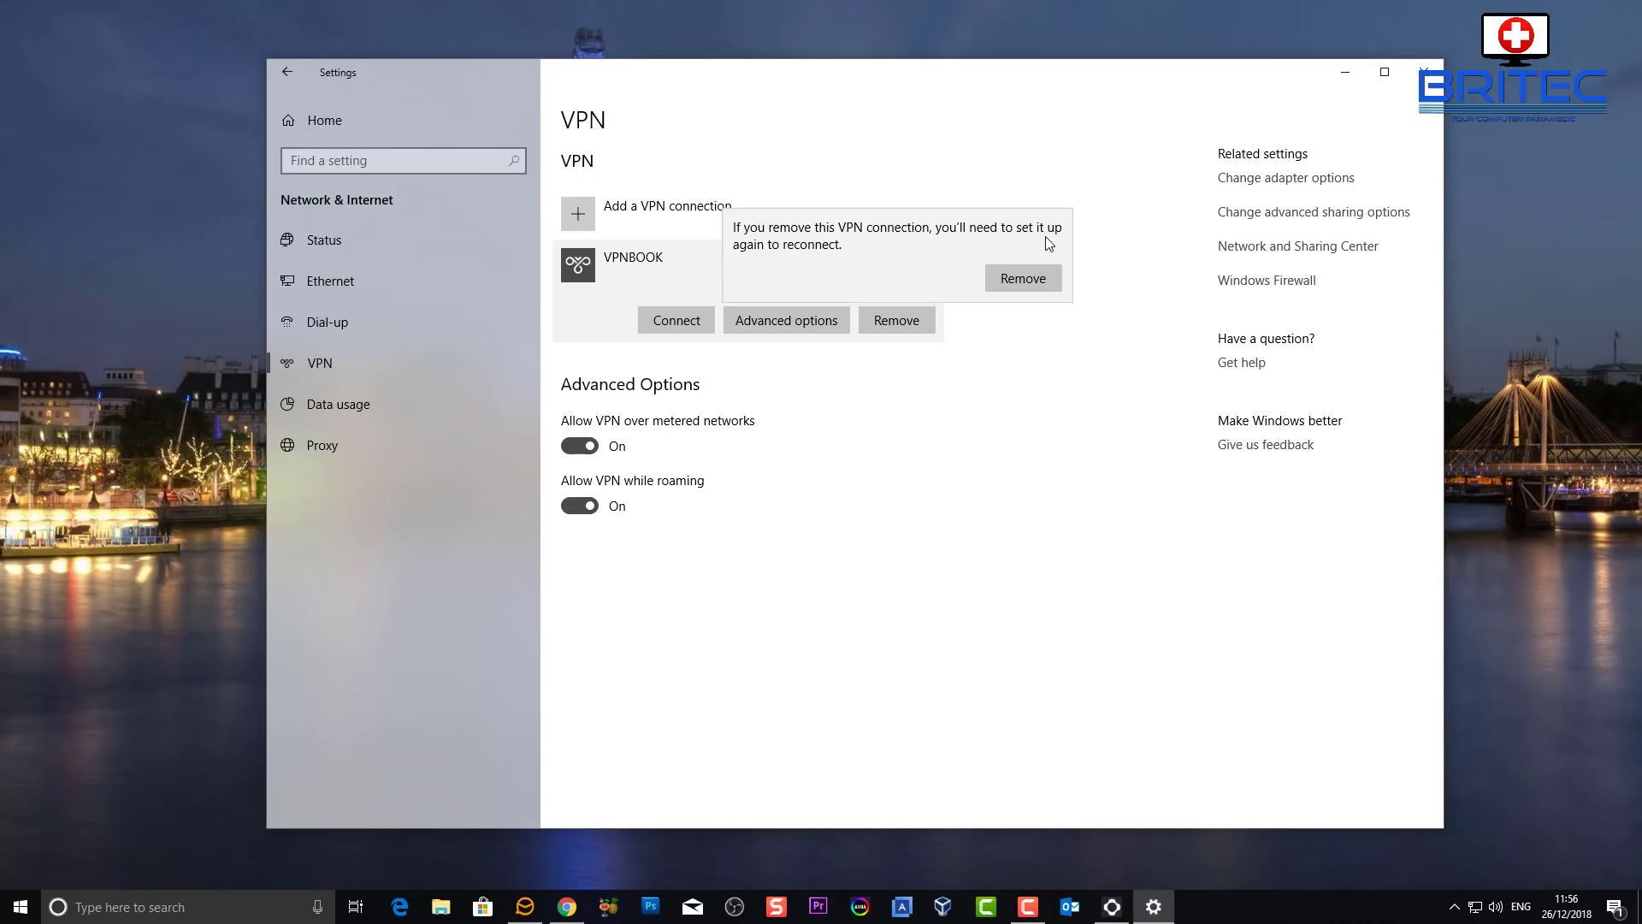
click(1029, 282)
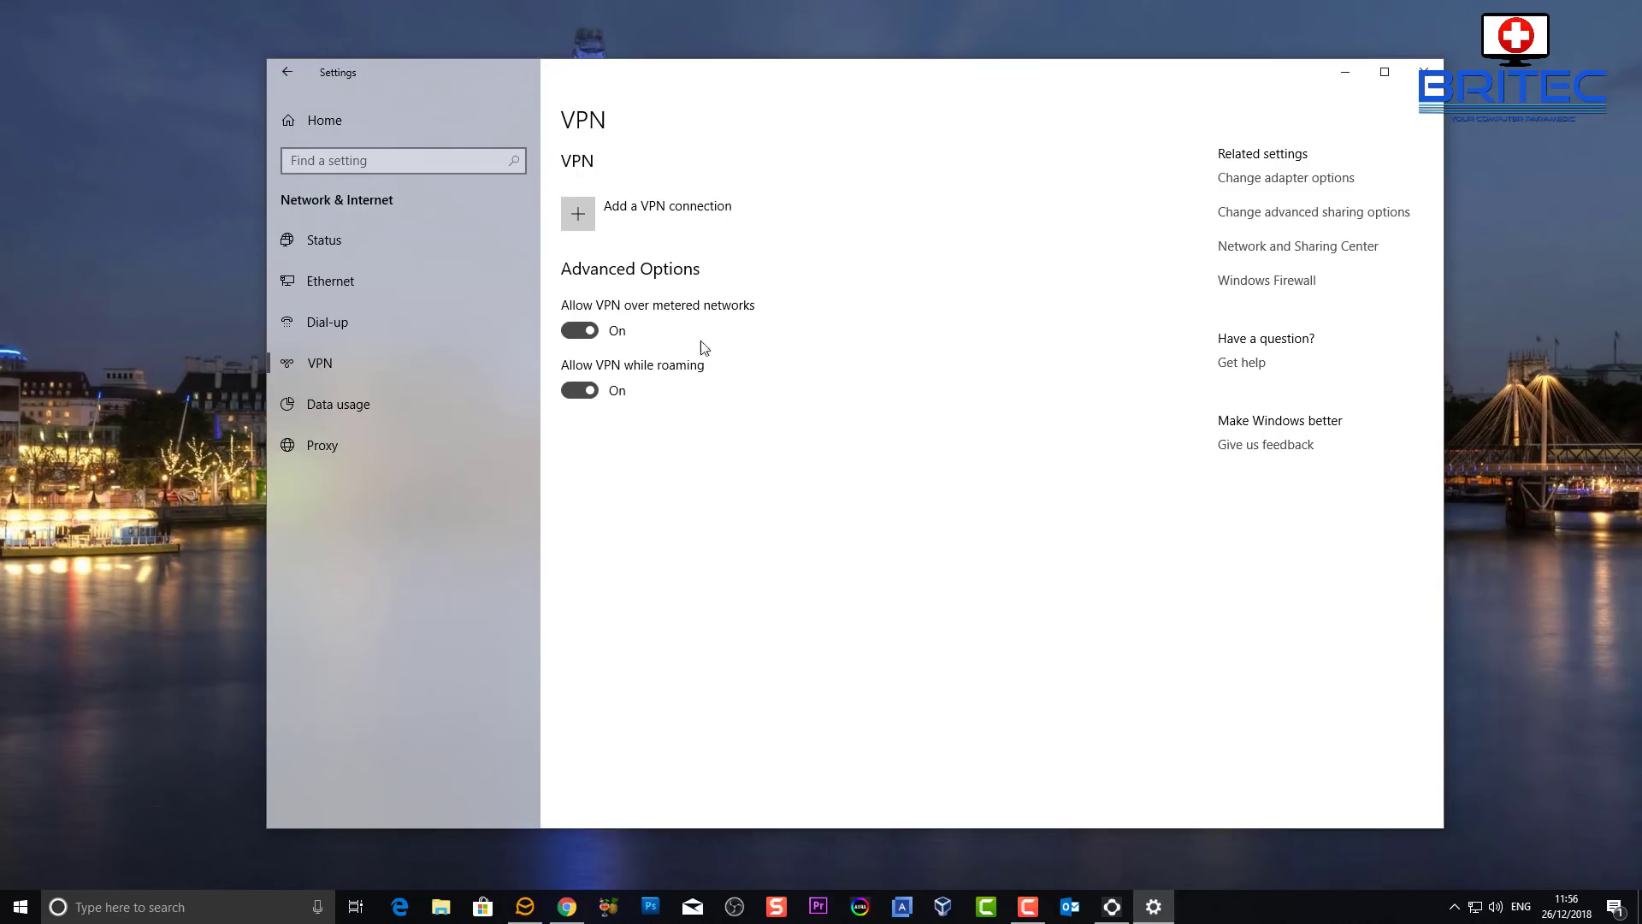
click(1416, 81)
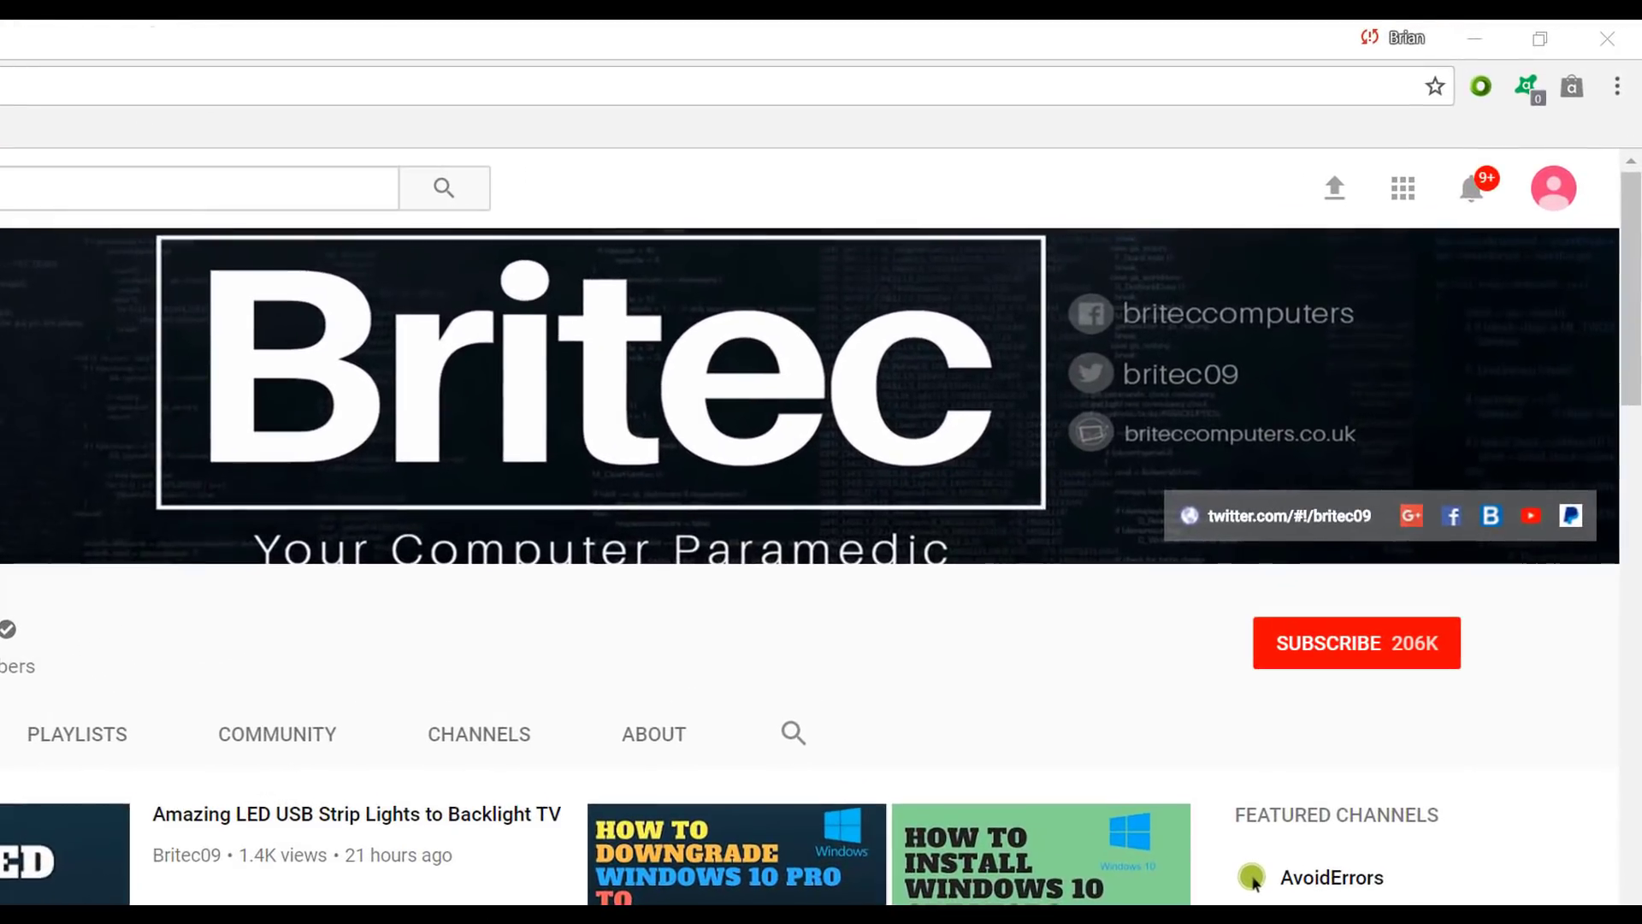
Subscribe to the Britec YouTube channel.
click(1375, 663)
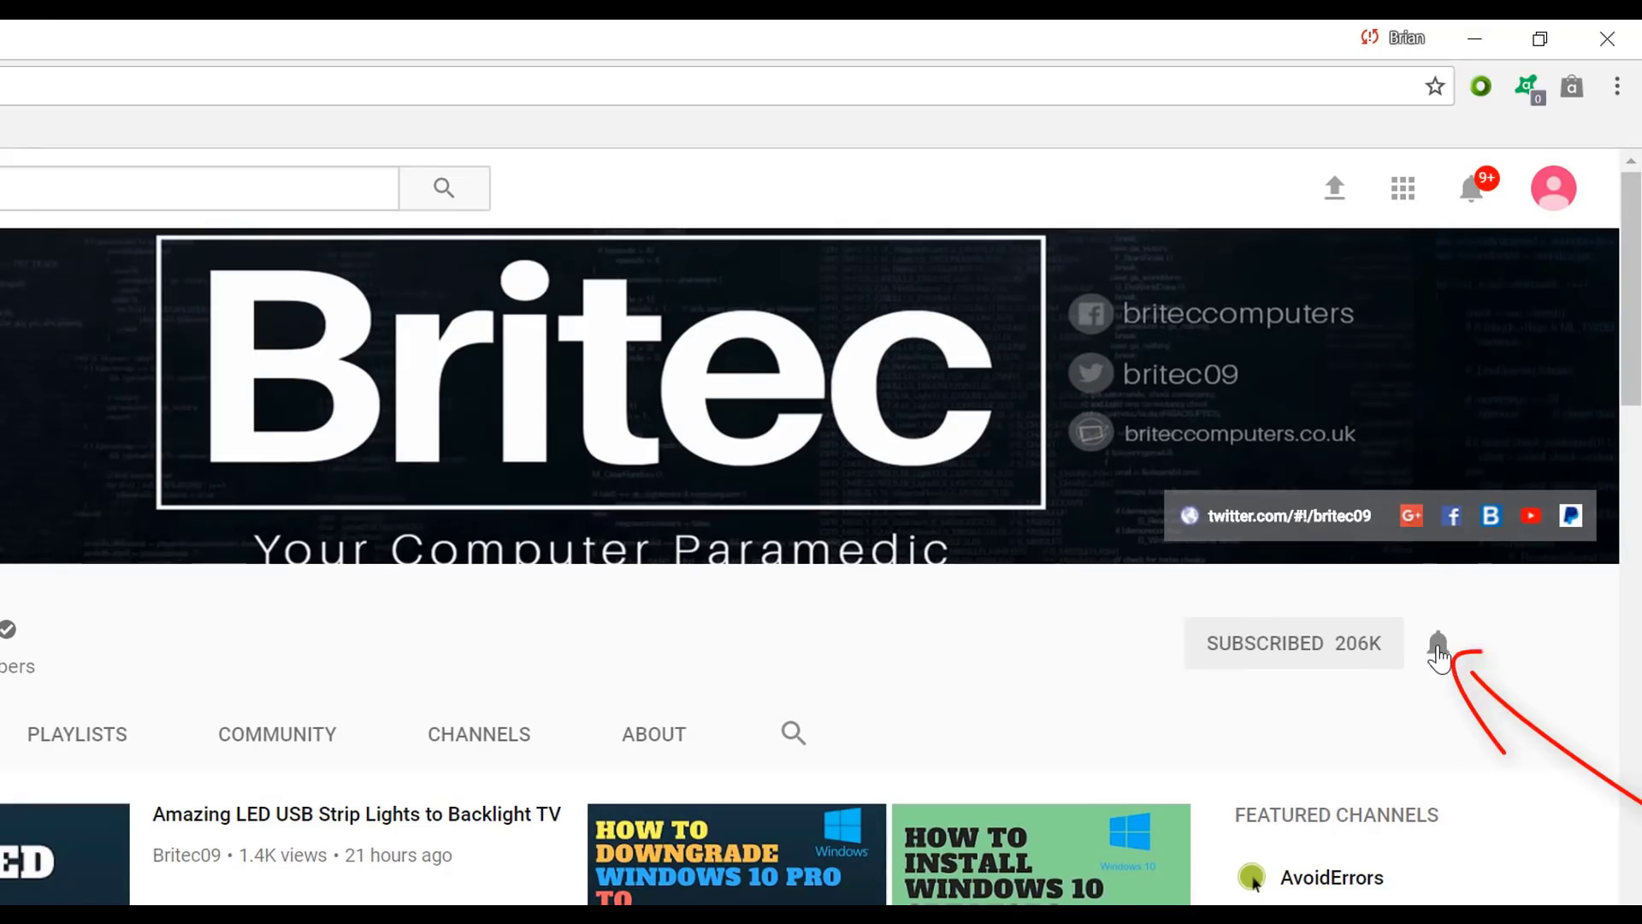